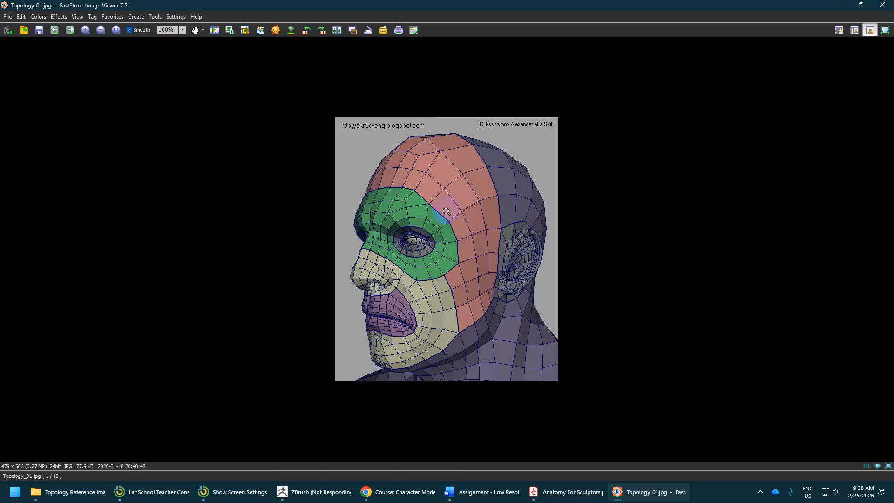
Browse the topology reference images from Topology_01.jpg to Topology_03.jpg and examine the edge loops around the eyes and mouth.
scroll(446, 212, down, 1)
scroll(447, 212, down, 1)
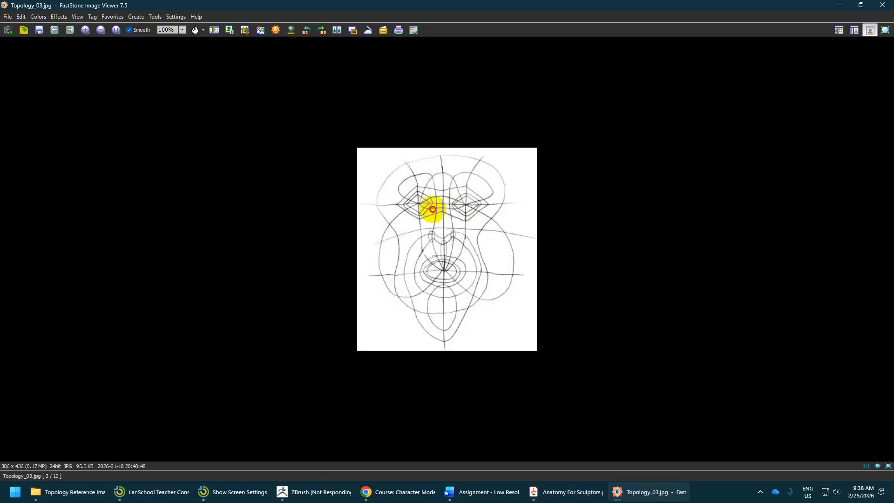
click(433, 209)
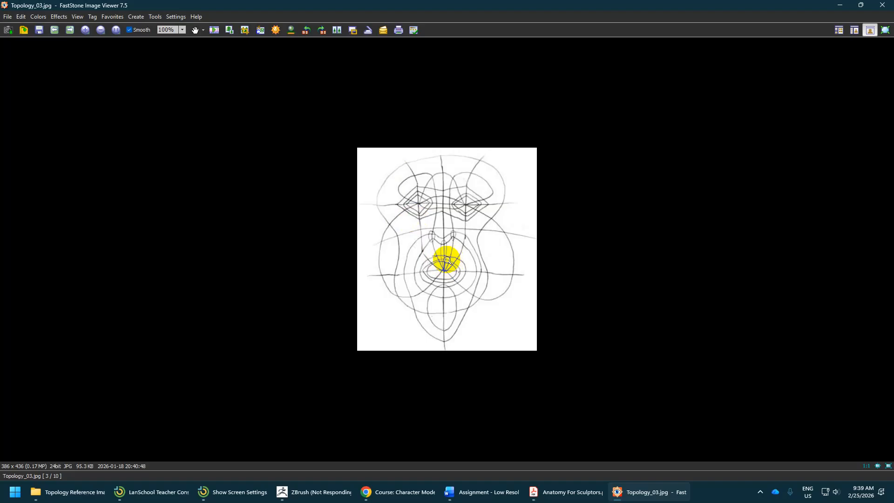
Switch to Chrome and search Google Images for "vortex" in a new tab.
click(401, 493)
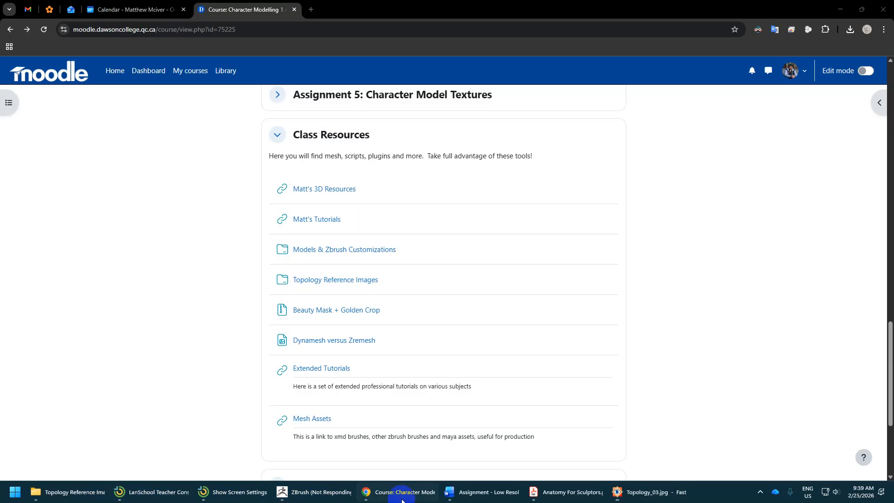
click(311, 9)
text(vor)
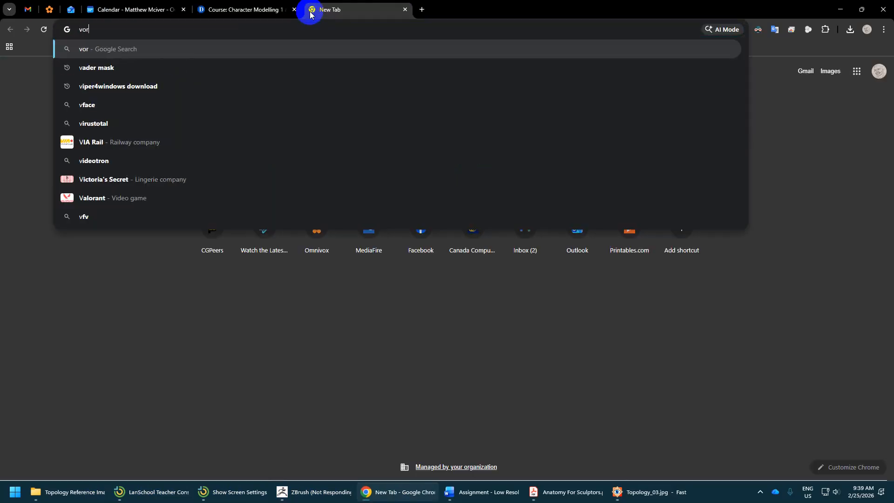
text(tex)
key(Return)
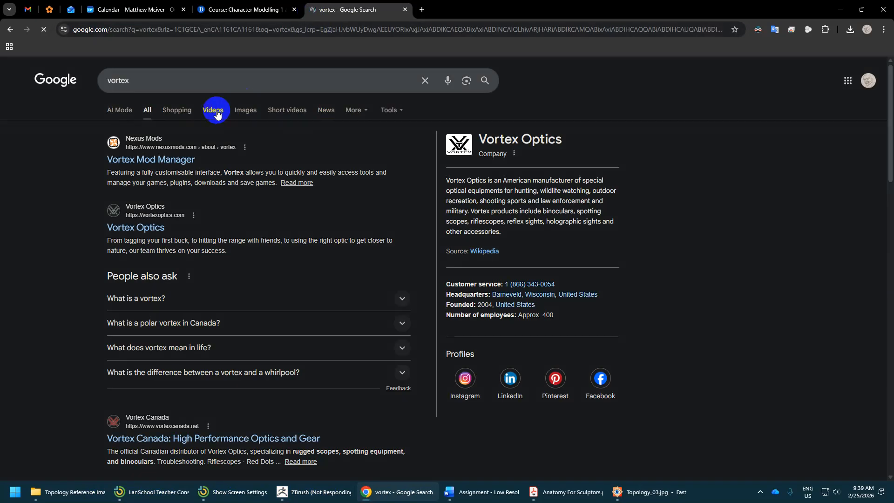
click(244, 109)
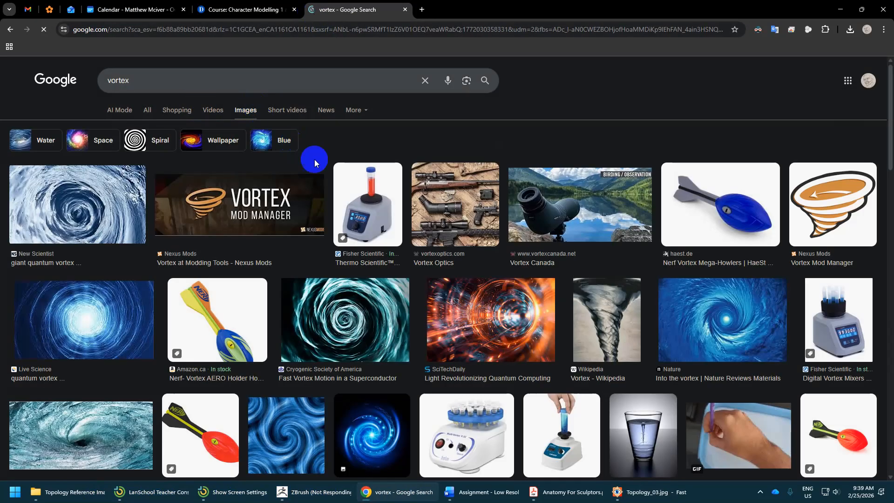
Refine the image search to "vortex physics", look through the results, and close the search tab.
click(227, 87)
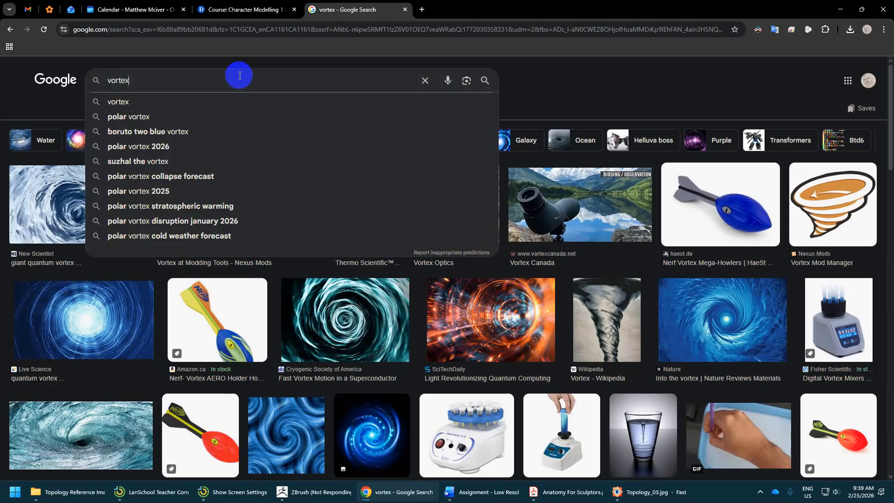
text(physics)
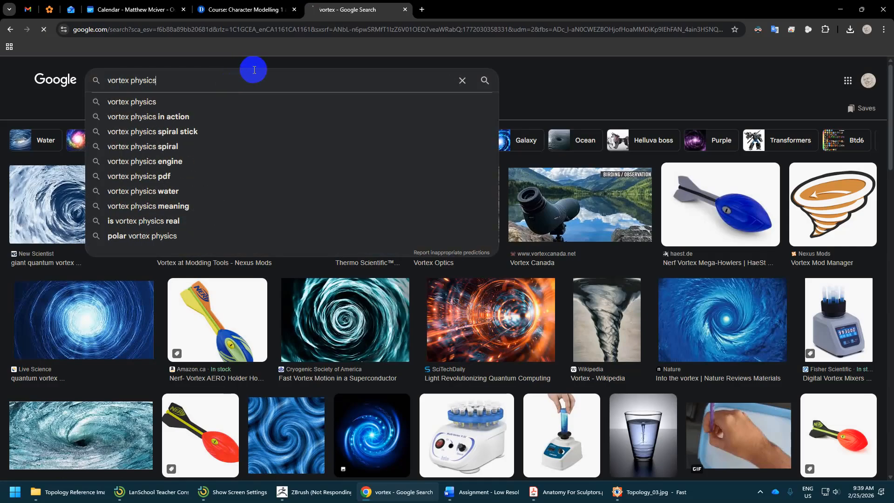
key(Return)
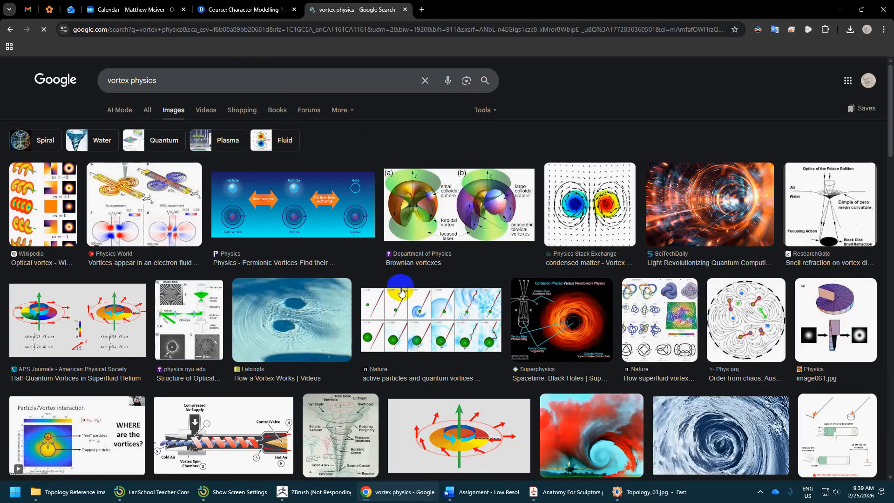
scroll(383, 262, down, 6)
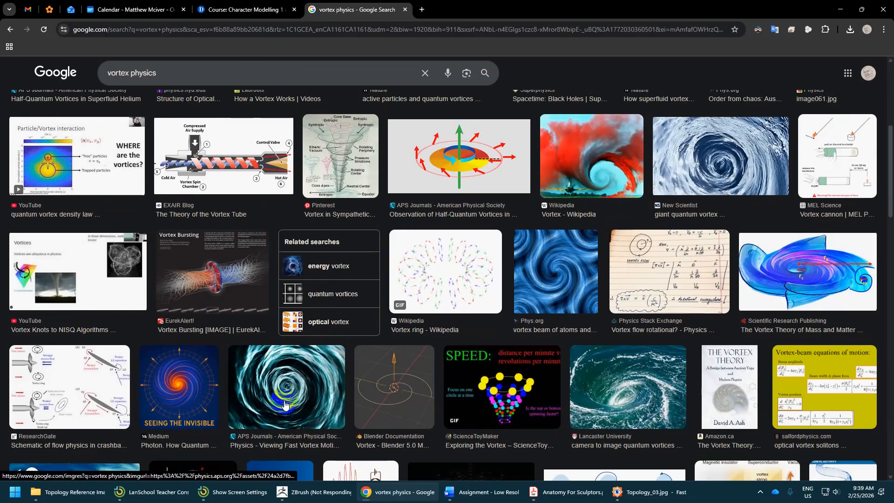
scroll(443, 365, down, 2)
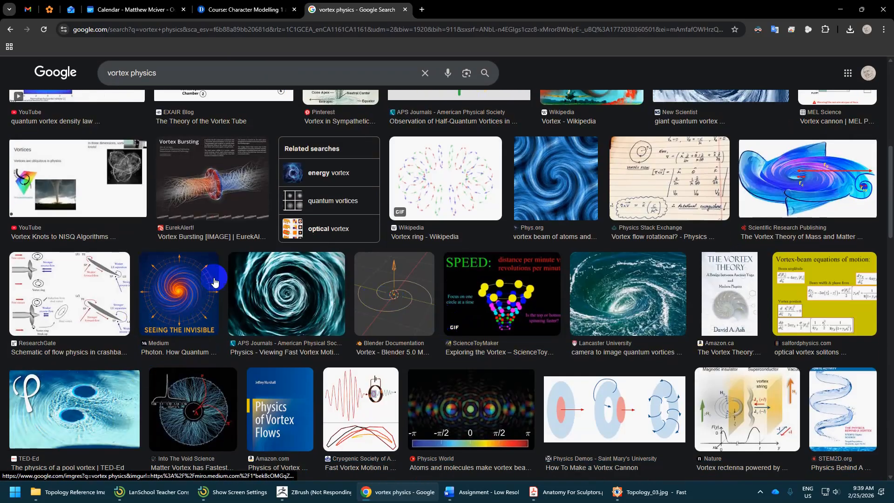
scroll(215, 273, up, 8)
click(180, 77)
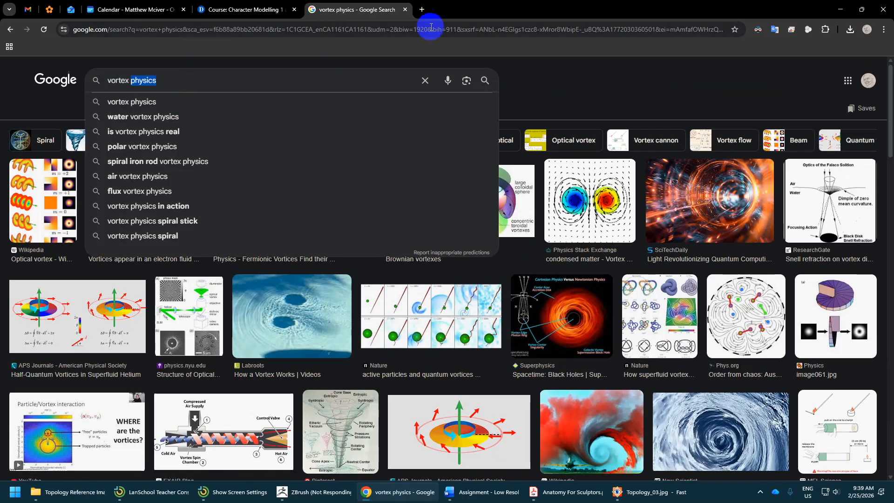
click(405, 10)
Switch back to FastStone Image Viewer and examine the facial edge flow in Topology_03.jpg, Topology_04.jpg and Topology_05.jpg.
click(617, 467)
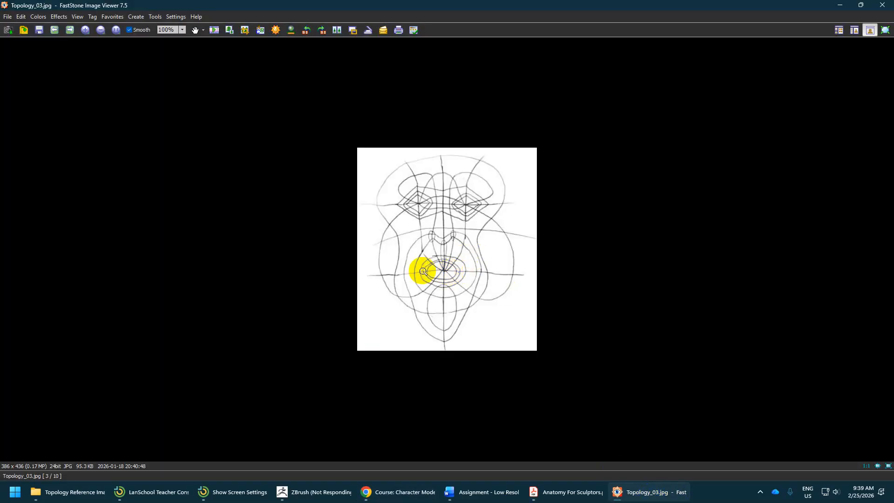
scroll(432, 189, down, 1)
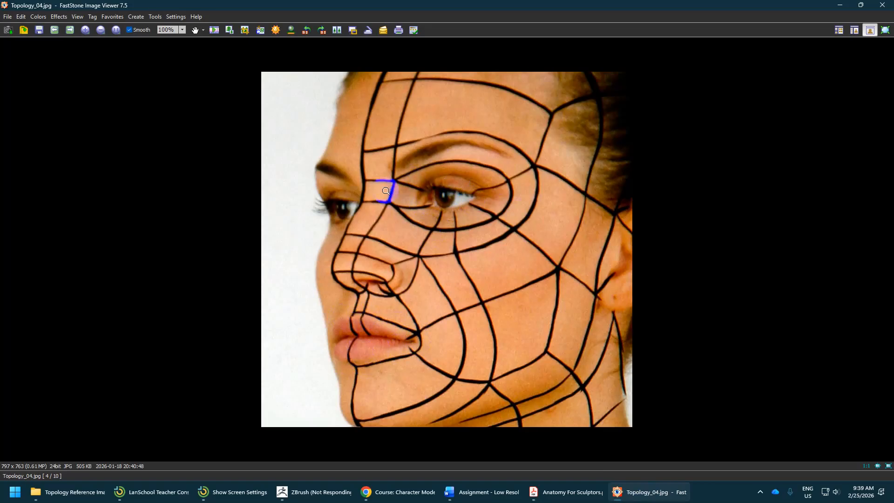
scroll(440, 347, down, 2)
scroll(440, 311, up, 1)
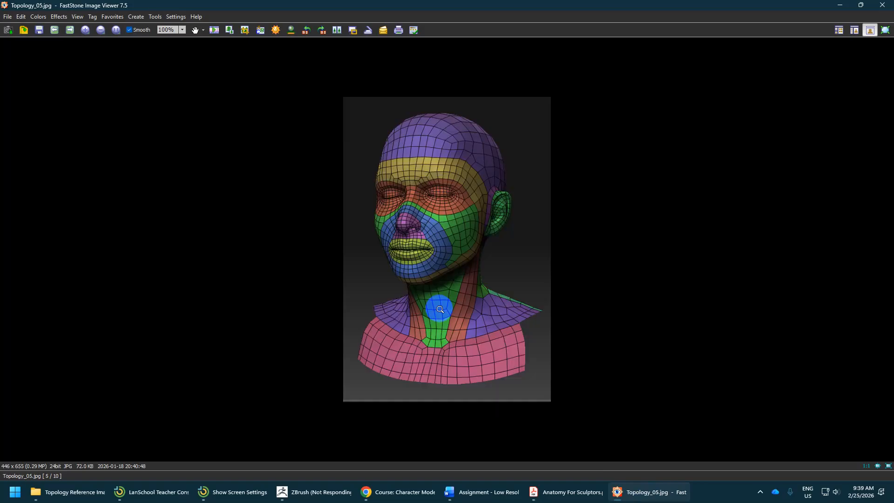
click(454, 226)
drag(454, 226, 447, 194)
Examine the remaining topology references up to Topology_10.jpg, comparing the nose, mouth and eye loops and the wrinkle lines.
scroll(491, 186, down, 1)
scroll(498, 205, down, 2)
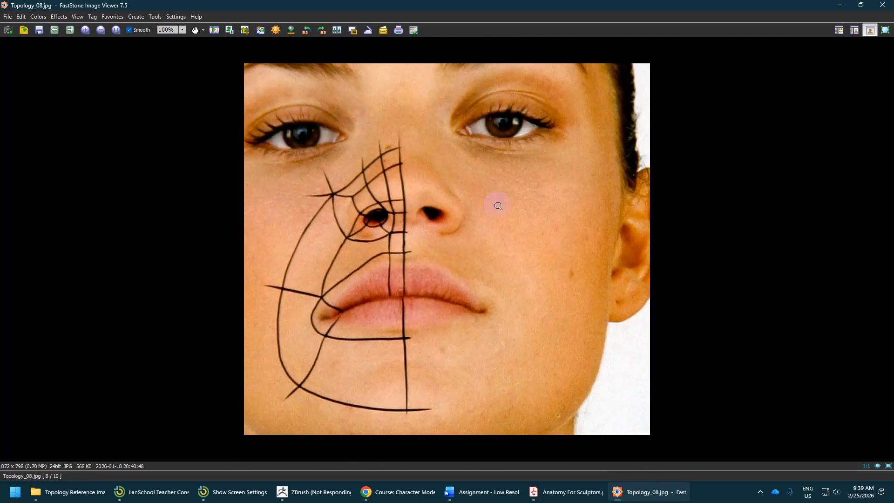
scroll(498, 205, up, 1)
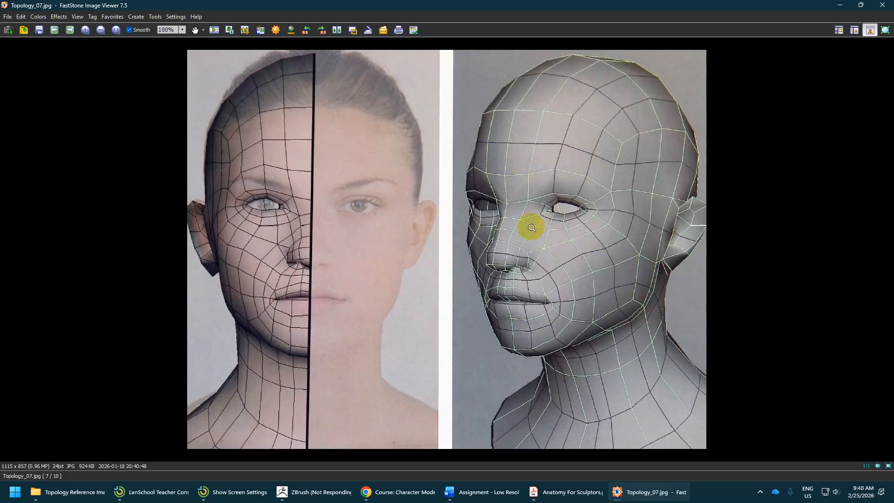
scroll(532, 227, down, 1)
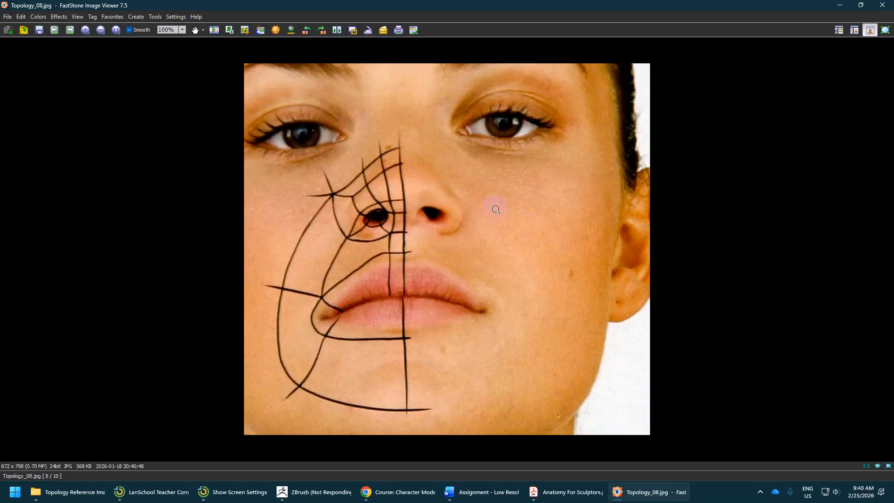
scroll(450, 221, down, 1)
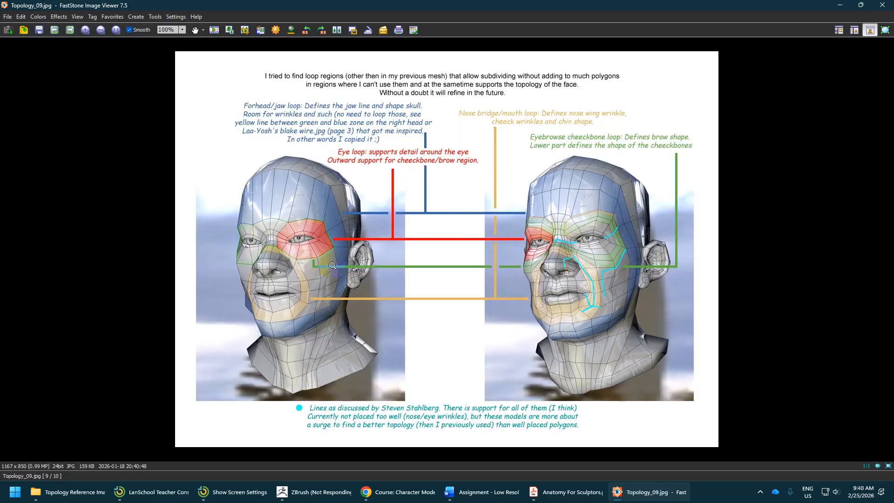
scroll(332, 266, down, 1)
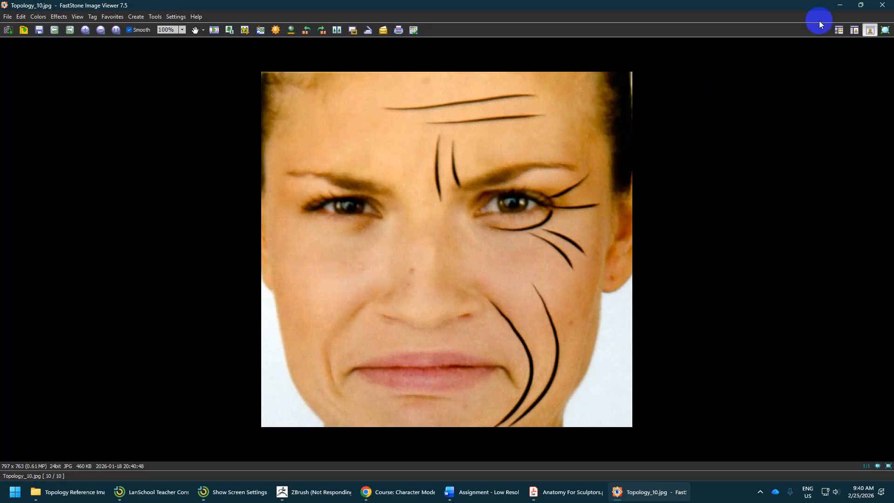
Minimize the image viewer, switch to ZBrush, and open the ZWrap folder among the Lightbox tools.
click(839, 5)
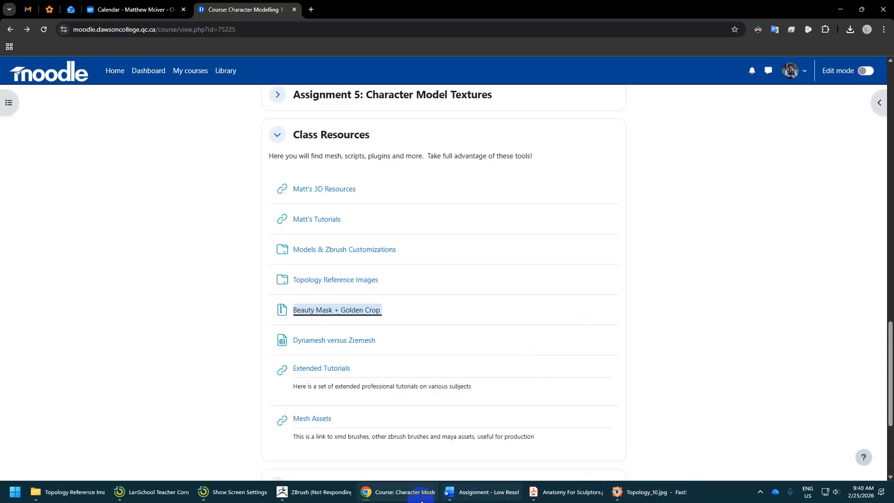
click(313, 491)
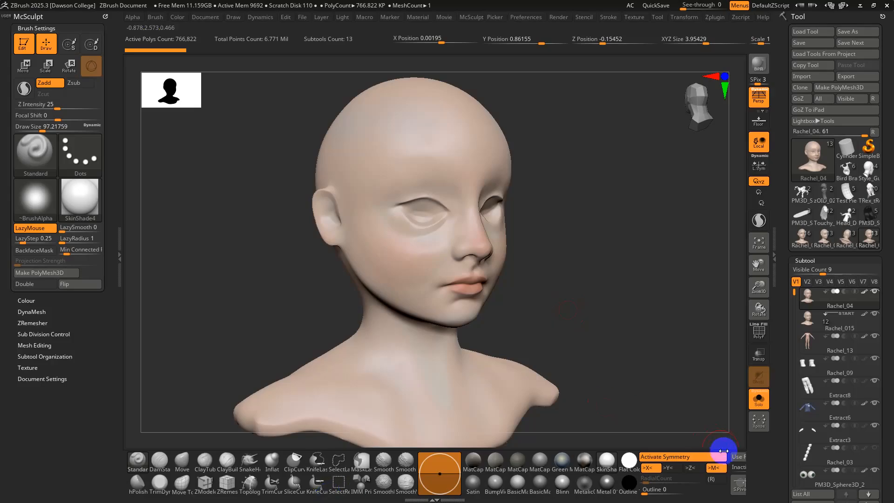
drag(625, 303, 691, 162)
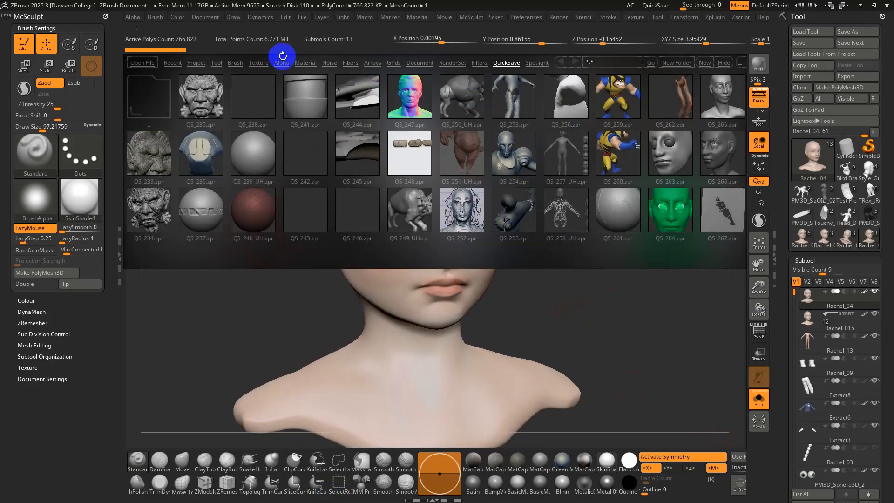
click(223, 63)
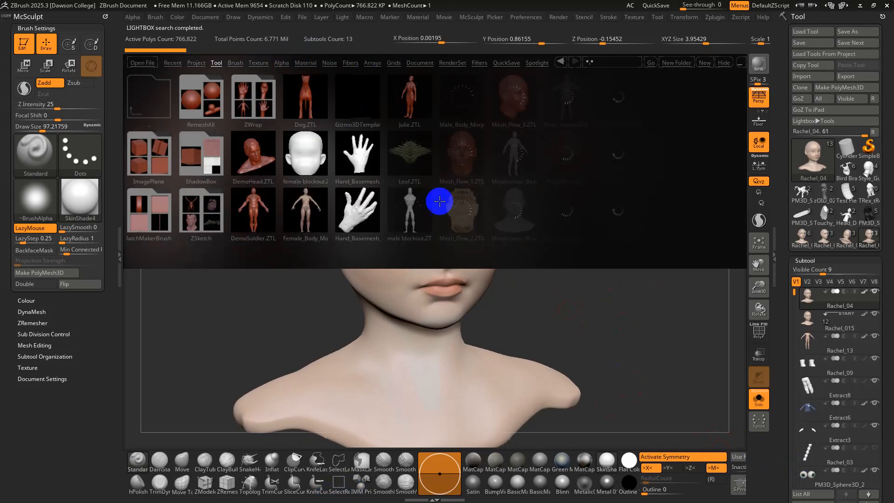
double_click(251, 98)
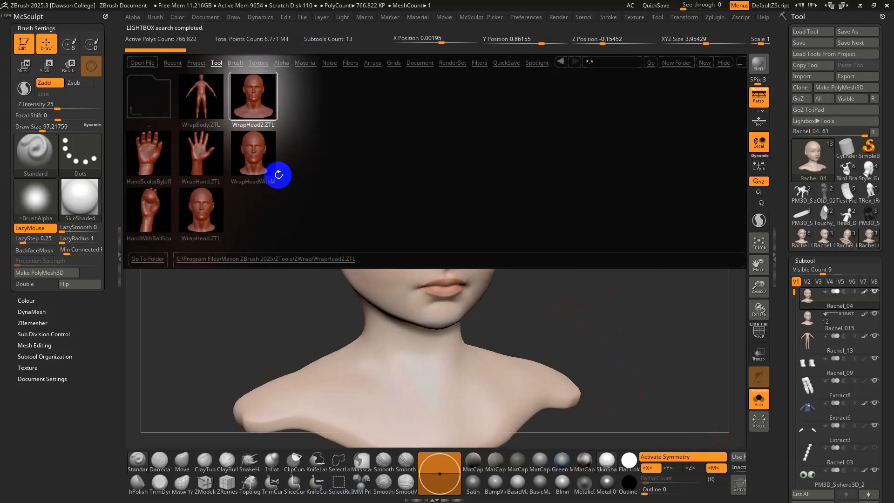
Load the WrapHeadWithMouthSocket.ZTL head from Lightbox and activate X symmetry.
click(208, 219)
click(263, 153)
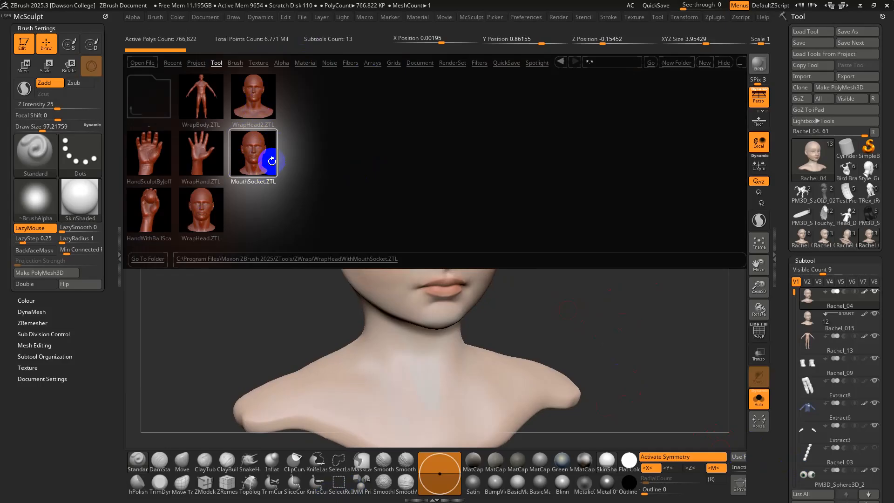
double_click(262, 159)
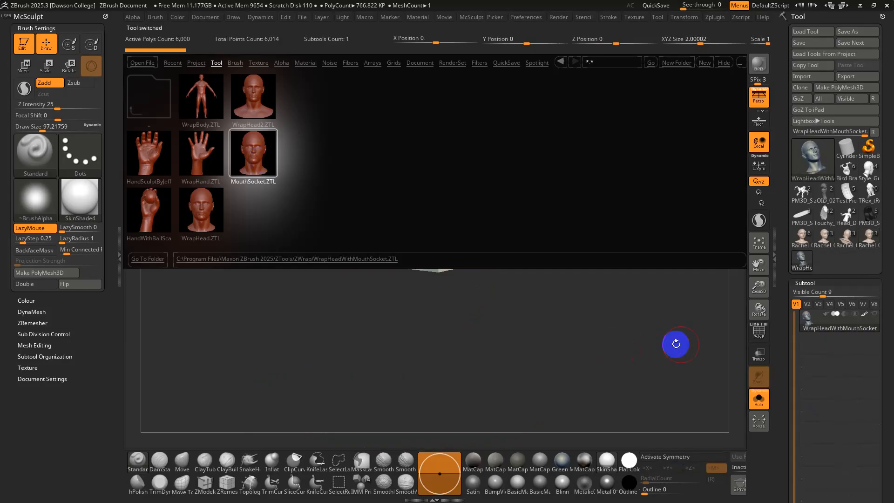
key(comma)
key(x)
Turn on the polyframe display on the wrap head to examine its topology around the mouth.
alt+drag(576, 247, 712, 288)
key(shift+f)
alt+drag(615, 267, 615, 317)
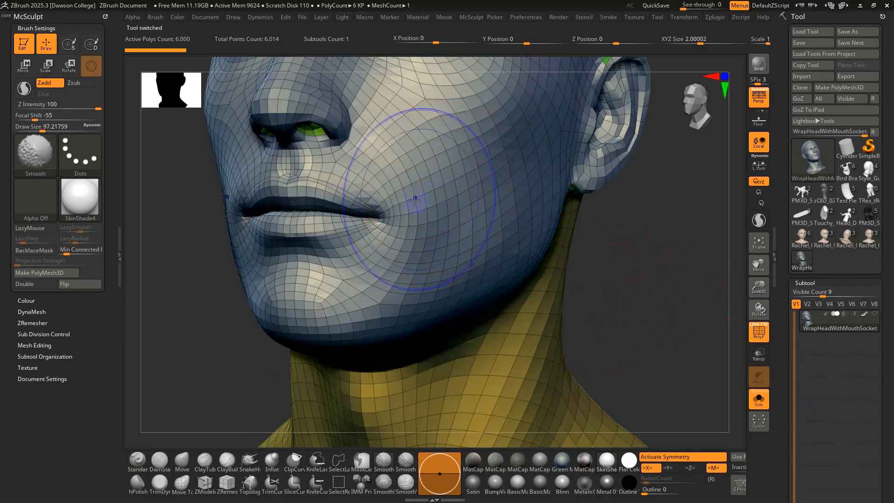
Try smoothing the wrap head's mouth corners to expose the mouth socket, and undo the stroke.
mouse_move(391, 198)
shift+mouse_down()
mouse_move(335, 209)
mouse_move(372, 225)
shift+mouse_up()
mouse_move(371, 225)
right_down()
mouse_move(413, 239)
mouse_move(402, 256)
right_up()
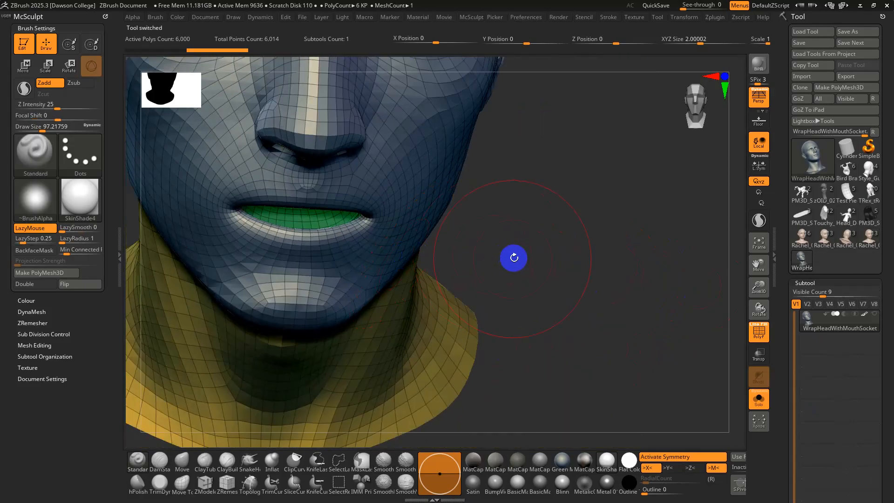
key(ctrl+z)
ctrl+right_drag(610, 267, 586, 200)
shift+right_drag(591, 245, 620, 250)
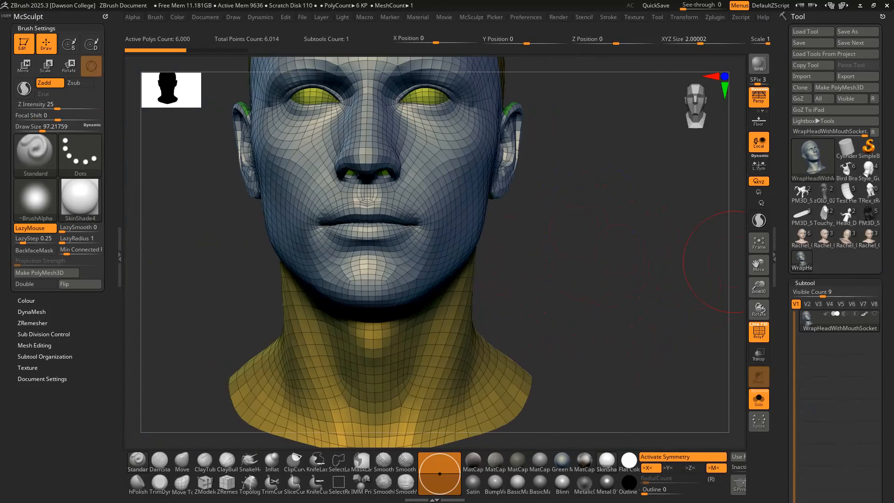
Switch back to the Rachel_04 tool and frame the whole bust.
click(865, 242)
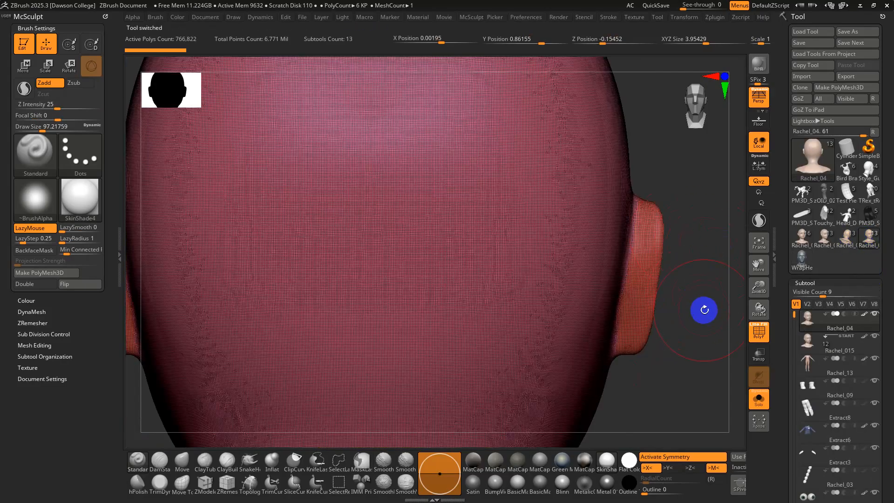
key(f)
key(f)
mouse_move(623, 259)
right_down()
mouse_move(687, 271)
mouse_move(675, 303)
mouse_move(621, 274)
right_up()
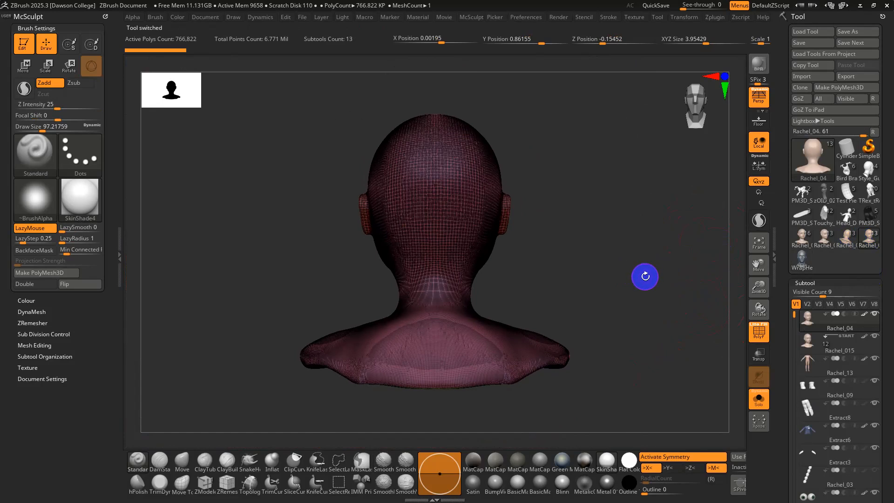
Turn off the polyframe display and Solo mode to show the character's hair and clothing subtools.
key(shift+f)
right_drag(633, 272, 579, 263)
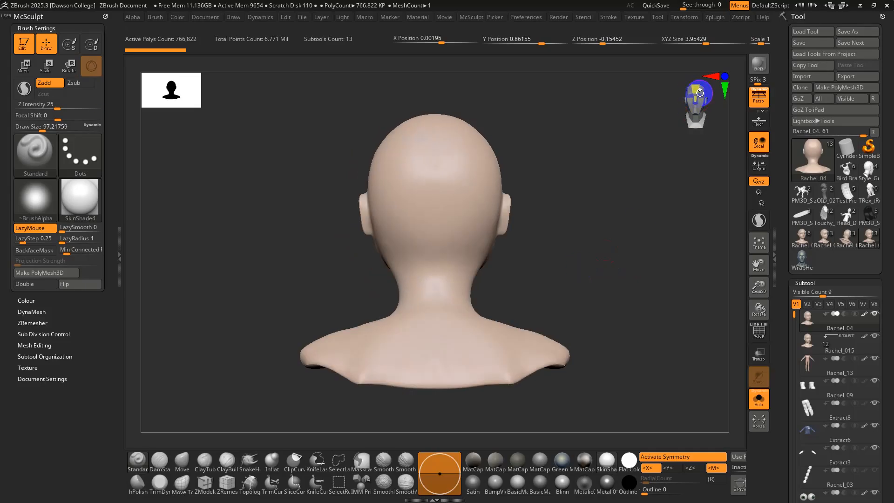
click(758, 400)
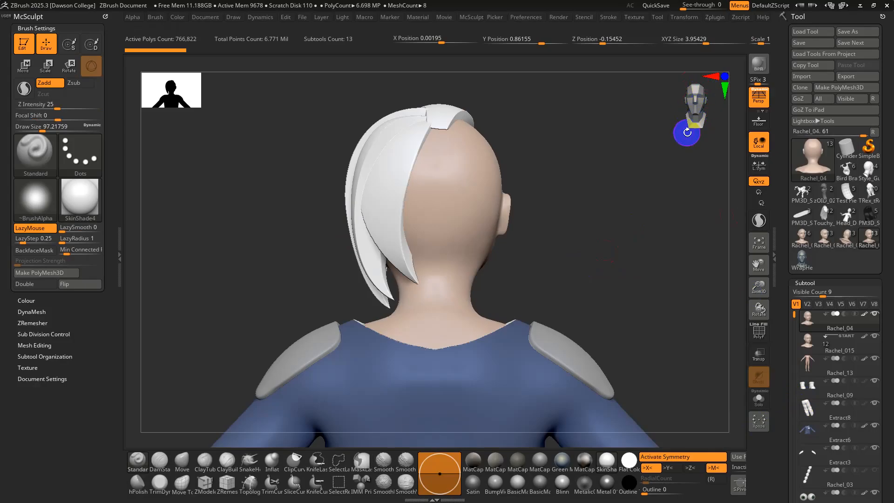
ctrl+right_drag(651, 283, 622, 200)
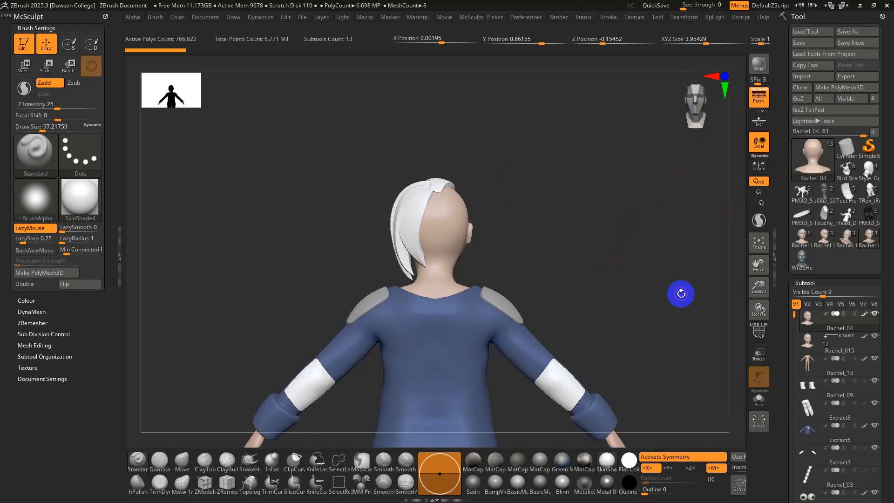
Centre the Move gizmo on the unmasked Rachel_04 mesh, reset its orientation, and enable Transpose All Selected Subtools.
key(w)
right_drag(579, 283, 485, 181)
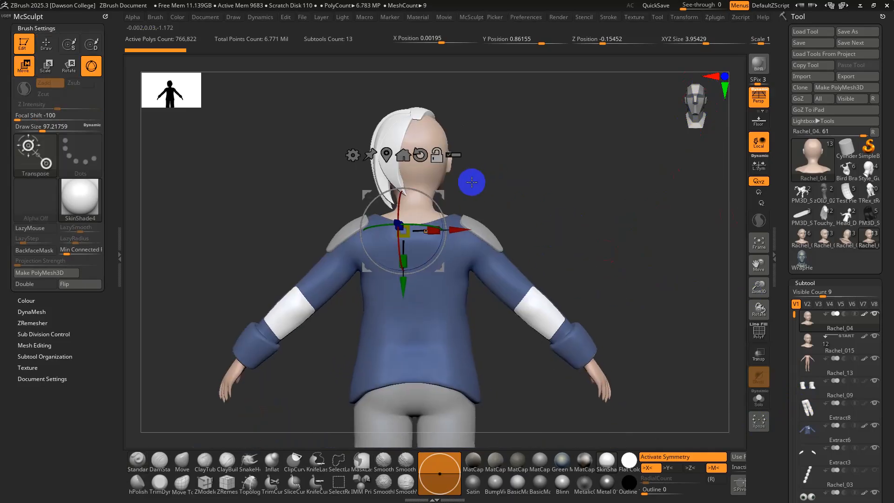
key(x)
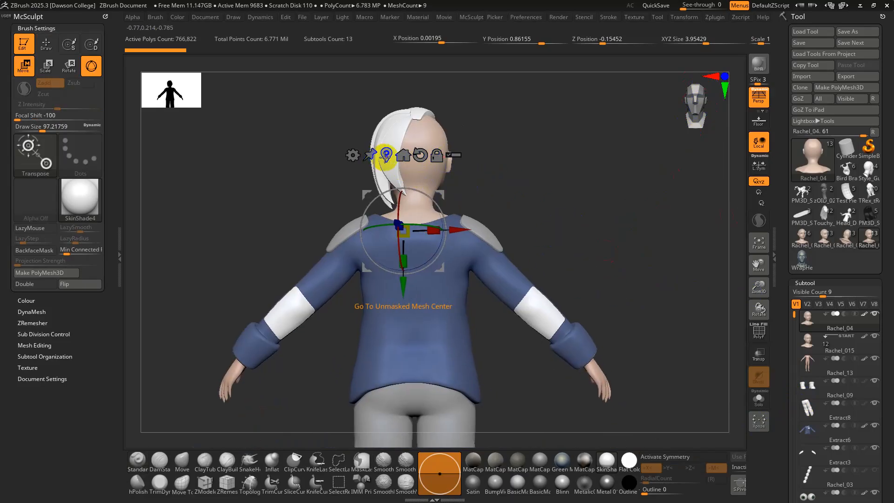
click(386, 155)
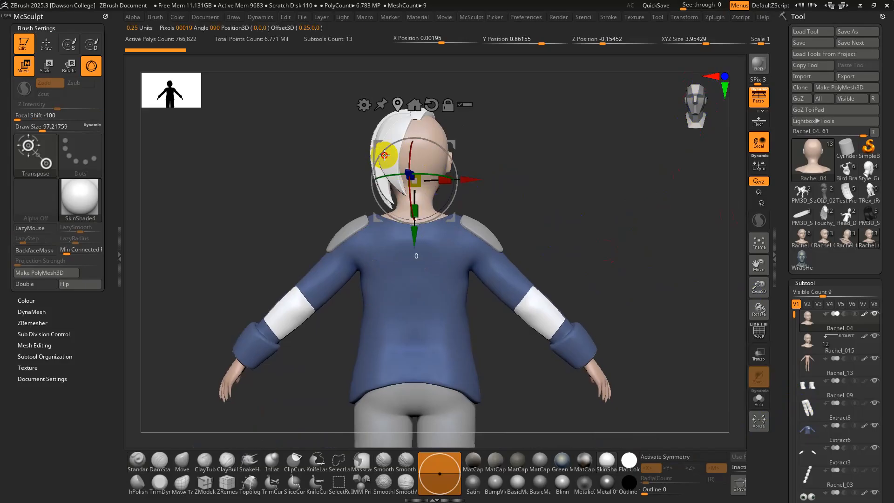
click(432, 105)
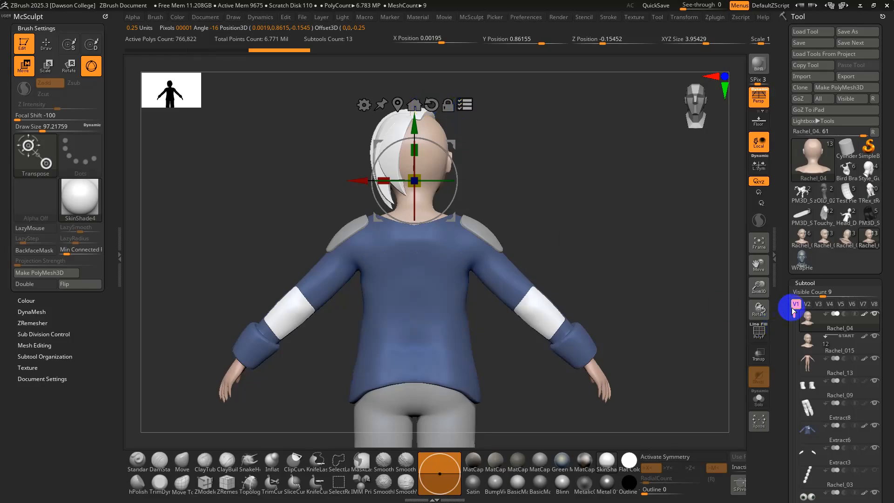
Make the hidden Rachel_03, PM3D_Sphere3D1 and PM3D_Ring3D1 subtools visible.
scroll(793, 317, down, 4)
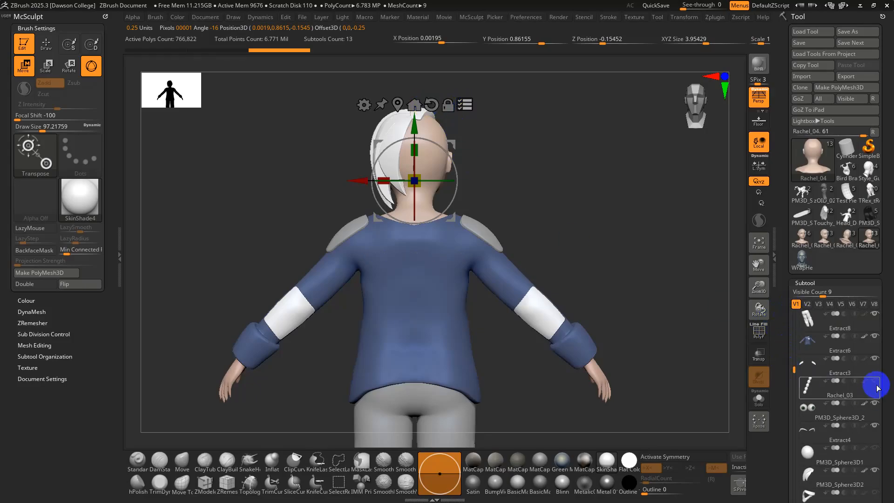
click(875, 381)
drag(794, 368, 794, 418)
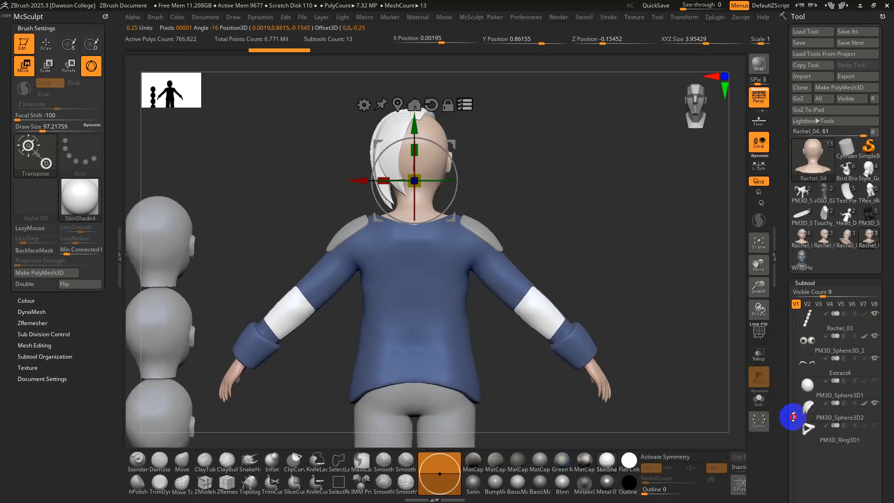
click(874, 419)
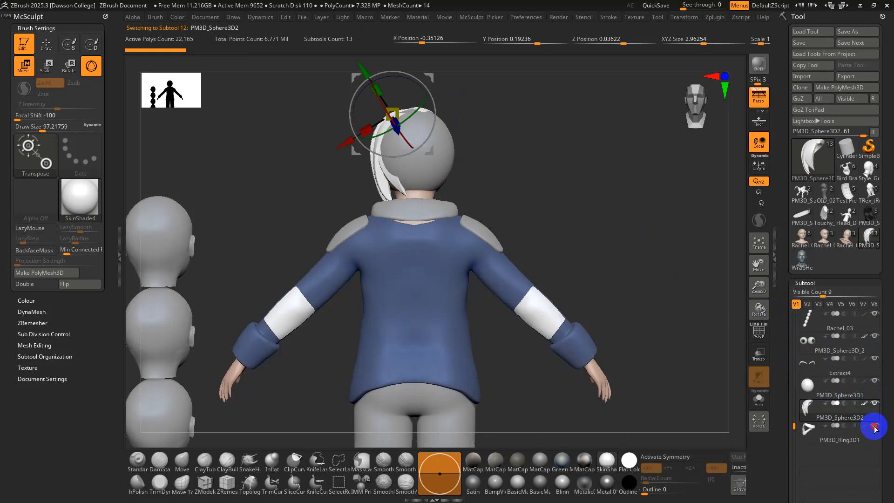
Reset and centre the gizmo on the hair subtool and try turning all visible subtools around.
drag(597, 224, 621, 346)
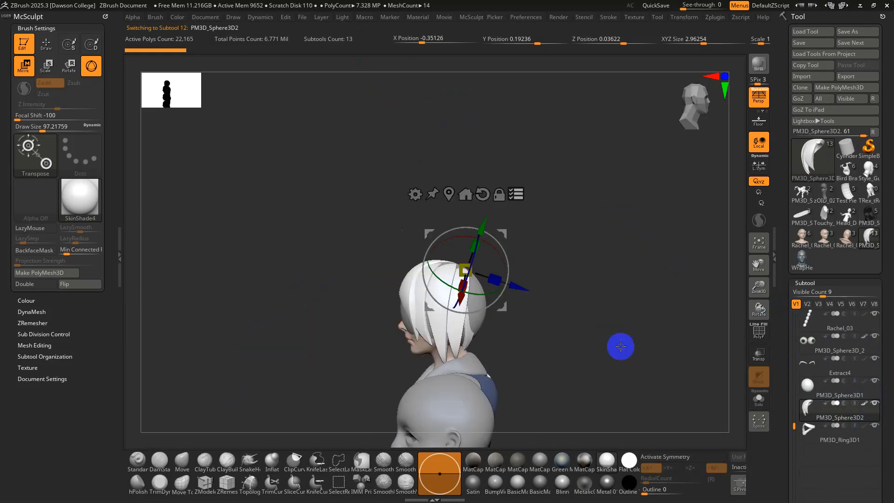
click(482, 193)
click(449, 194)
click(474, 236)
alt+drag(538, 332, 524, 251)
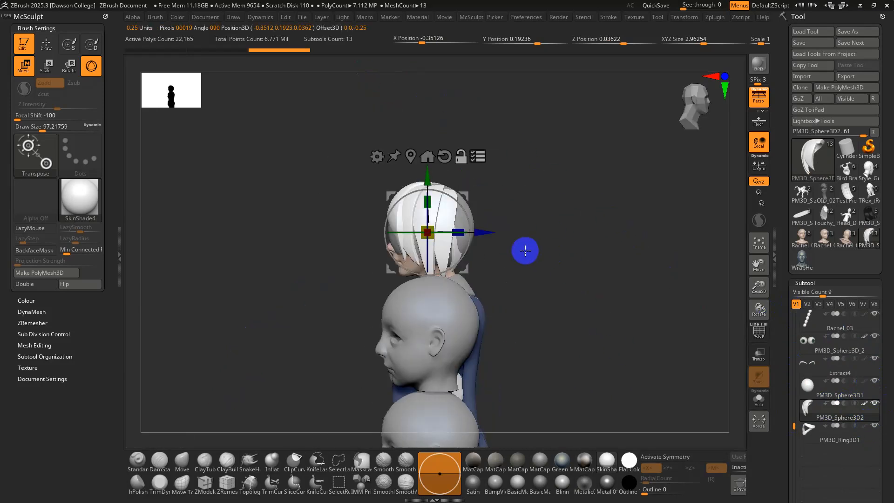
drag(468, 233, 588, 236)
alt+drag(572, 318, 557, 240)
drag(558, 241, 599, 343)
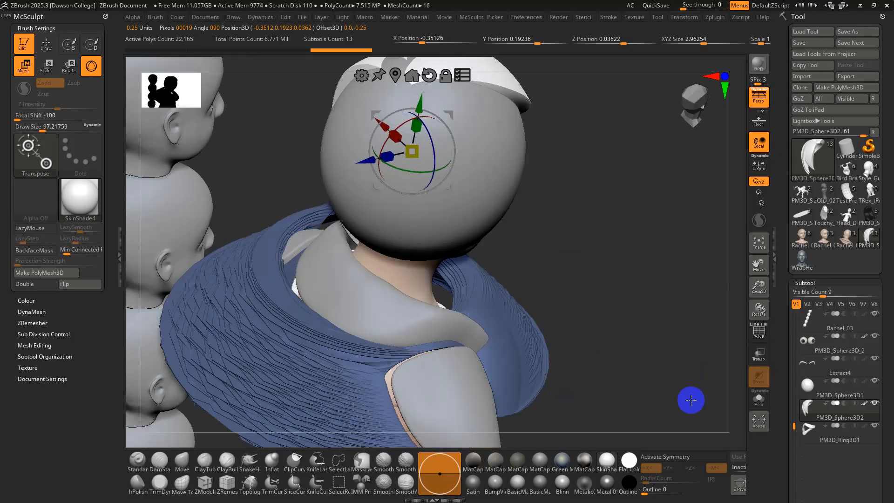
drag(729, 396, 613, 316)
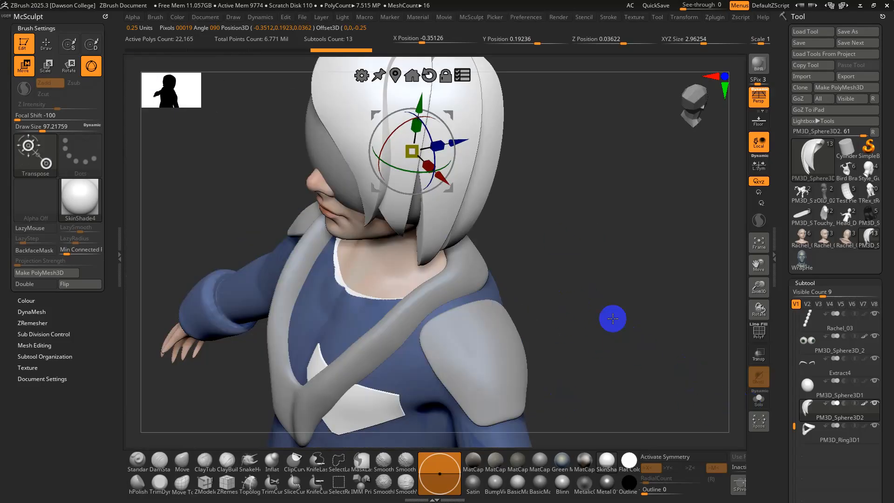
Select the PM3D_Ring3D1 collar and check it and the neighbouring shirt with the polyframe display on.
click(824, 436)
key(shift+f)
drag(580, 319, 552, 324)
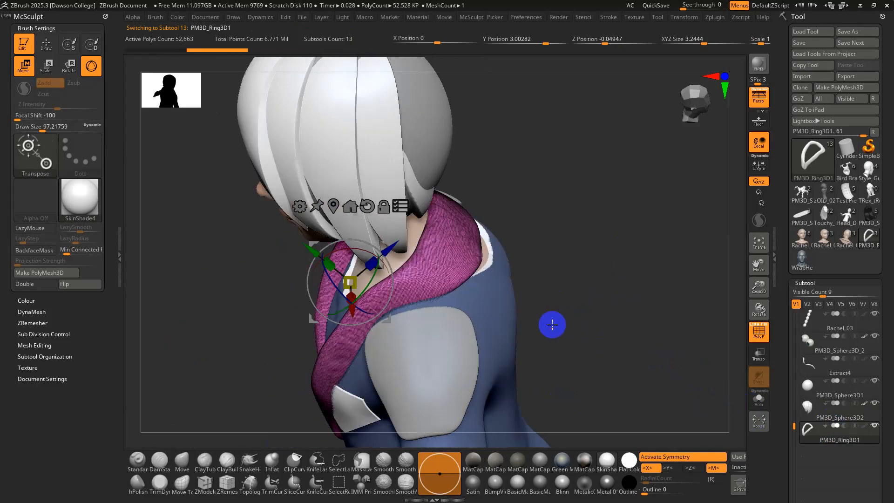
alt+click(505, 324)
drag(624, 345, 515, 240)
Select Rachel_015, rotate all visible subtools half a turn about the vertical axis to face forward, and turn off the polyframe.
alt+click(324, 299)
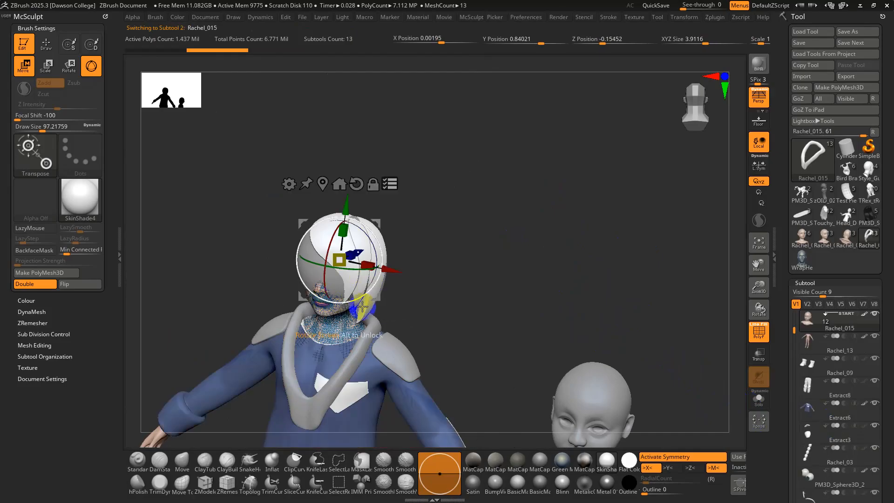
shift+drag(517, 319, 485, 322)
drag(403, 262, 510, 263)
alt+drag(525, 343, 557, 241)
drag(578, 322, 551, 335)
key(q)
key(shift+f)
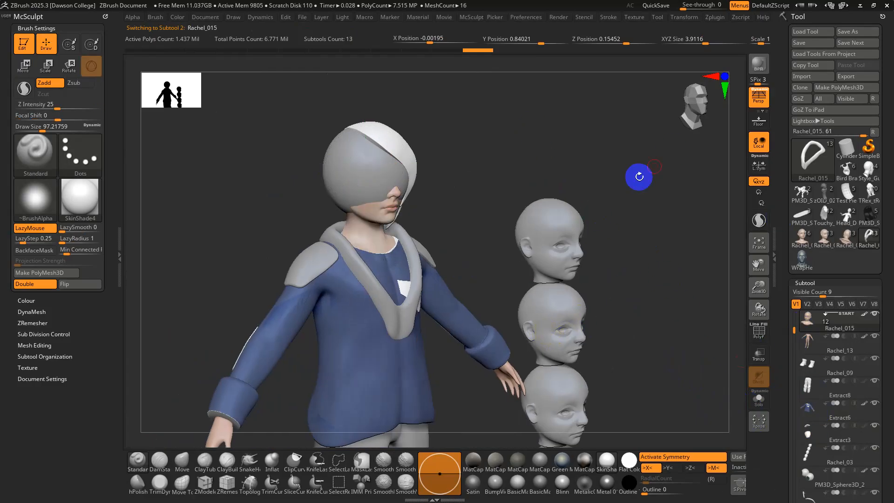
Turn off Transpose All Selected Subtools and hide the PM3D_Sphere3D1 sphere covering the face.
key(w)
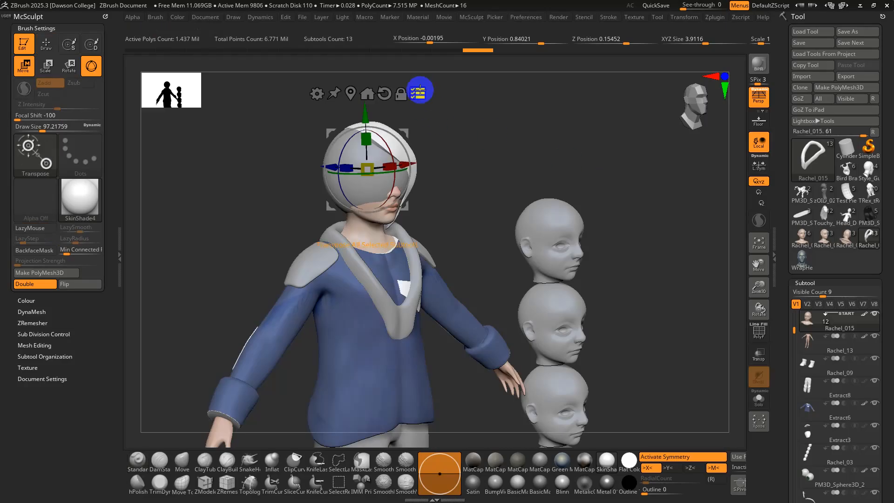
drag(457, 100, 661, 229)
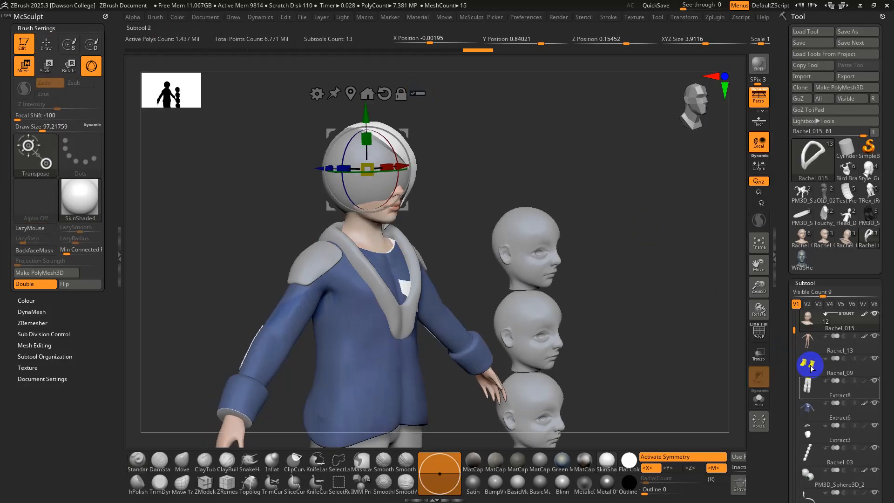
drag(793, 330, 792, 303)
click(876, 404)
Isolate the Rachel_015 head in Solo mode and frame it with its polyframe displayed.
click(810, 345)
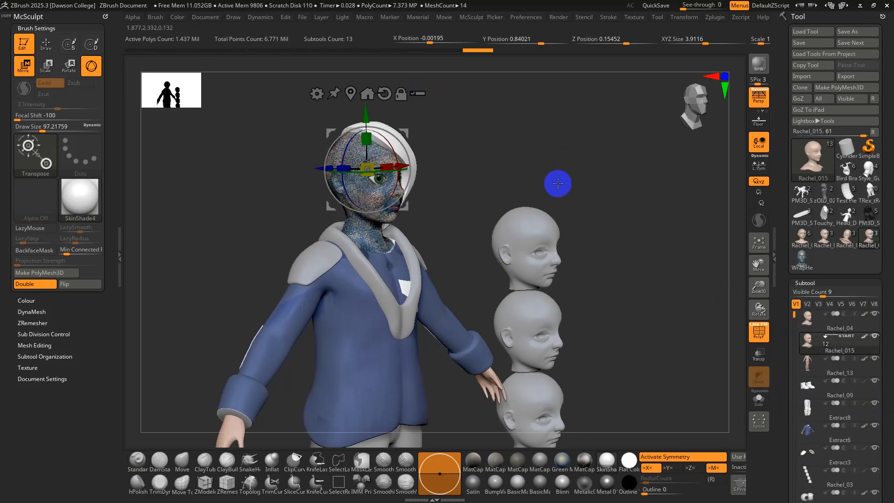
key(f)
key(shift+f)
click(823, 376)
click(759, 401)
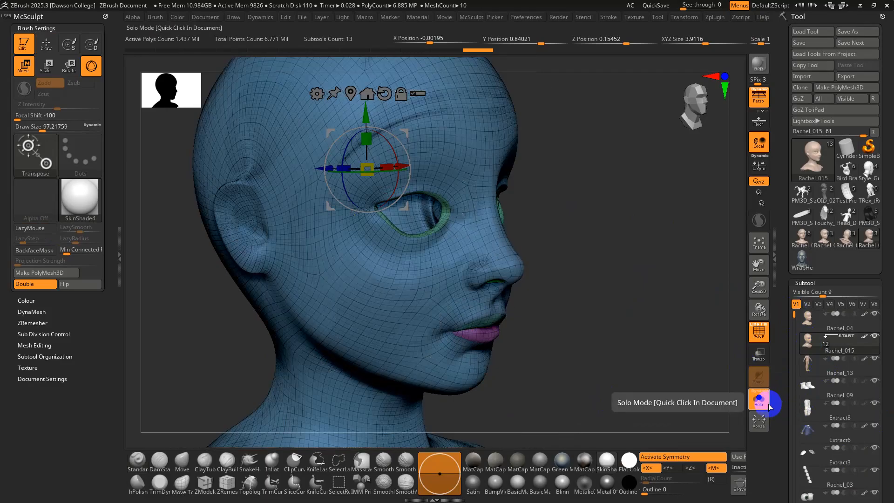
Select the Rachel_04 subtool and append WrapHeadWithMouthSocket to the character's subtools.
click(807, 317)
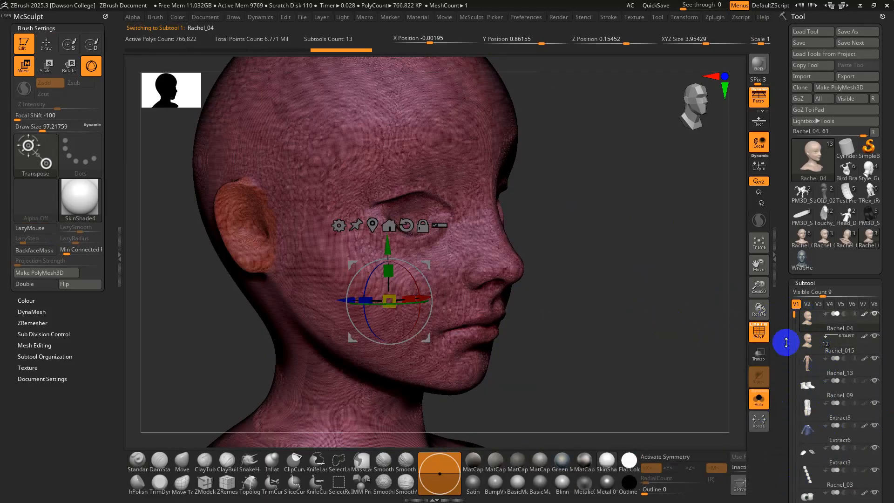
scroll(784, 326, down, 4)
scroll(782, 294, down, 3)
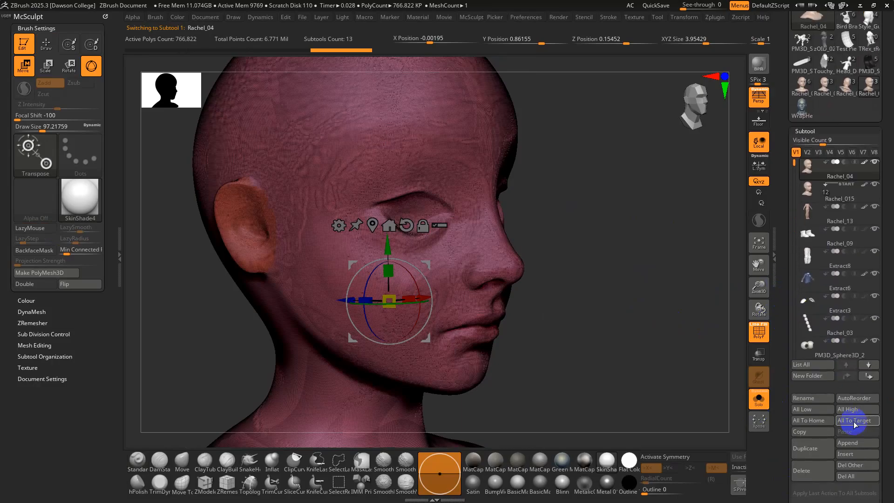
click(852, 444)
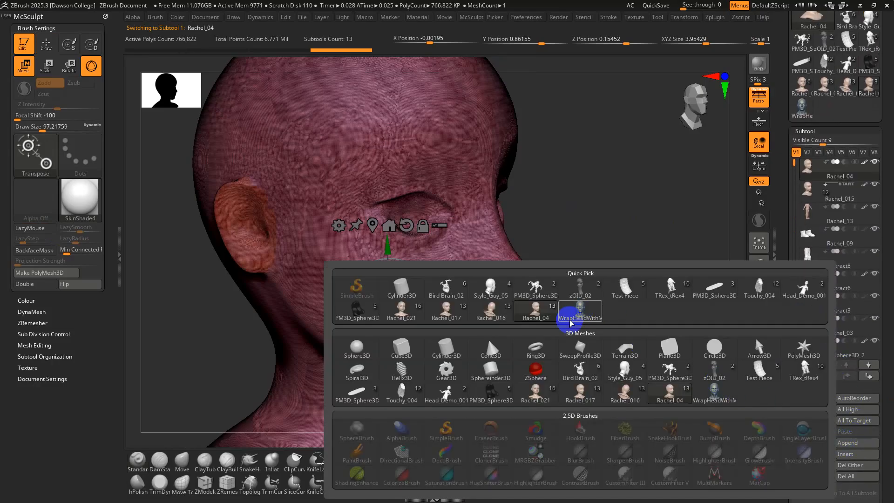
click(580, 312)
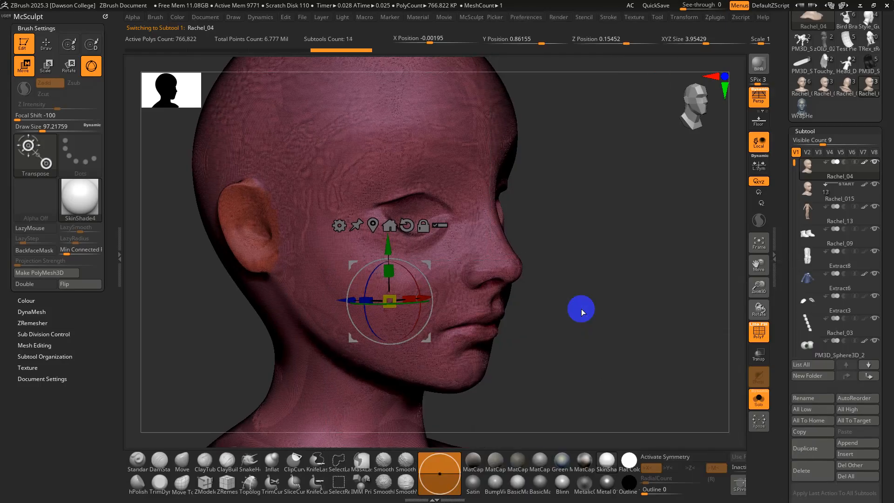
ctrl+right_drag(651, 336, 633, 279)
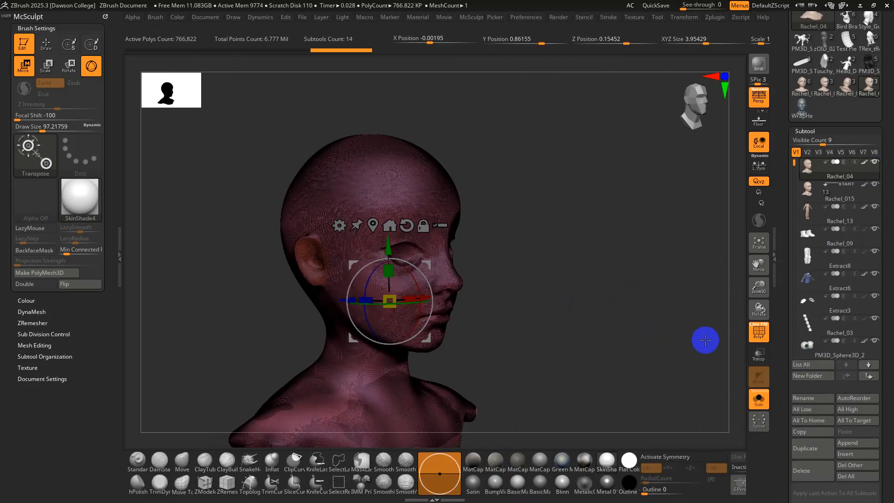
Turn off Solo mode and hide every subtool except Rachel_04.
mouse_move(877, 161)
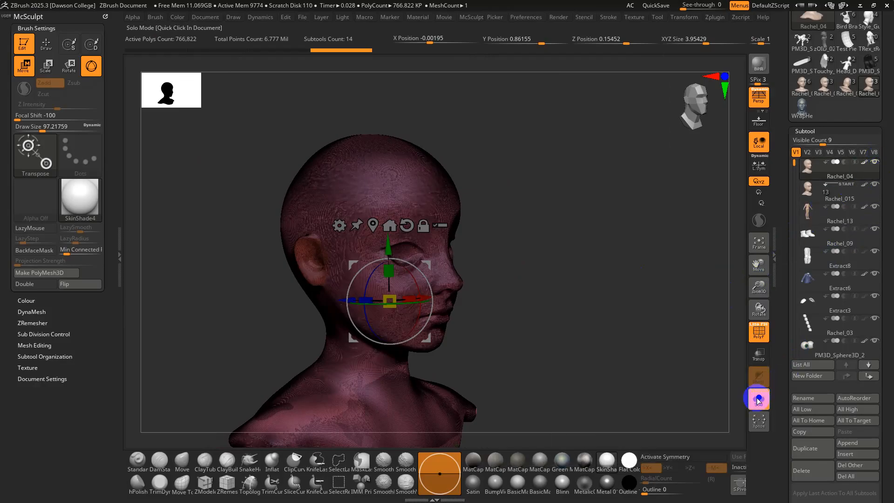
click(758, 396)
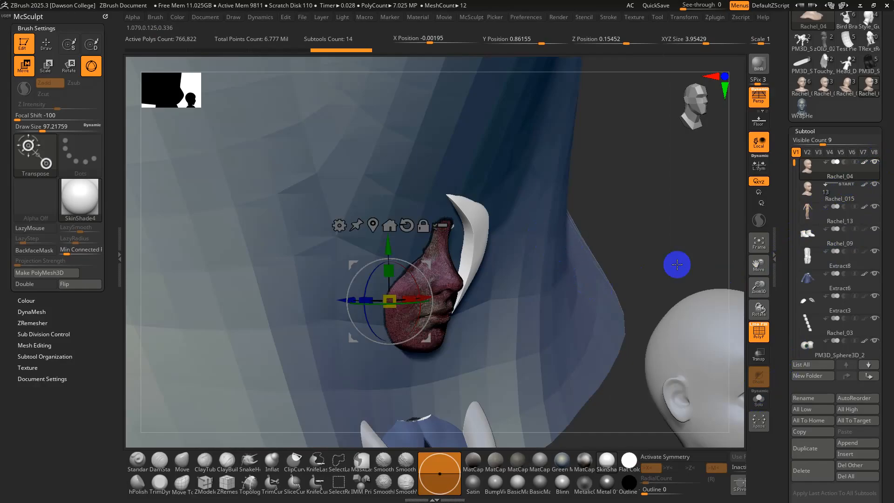
ctrl+right_drag(681, 282, 627, 226)
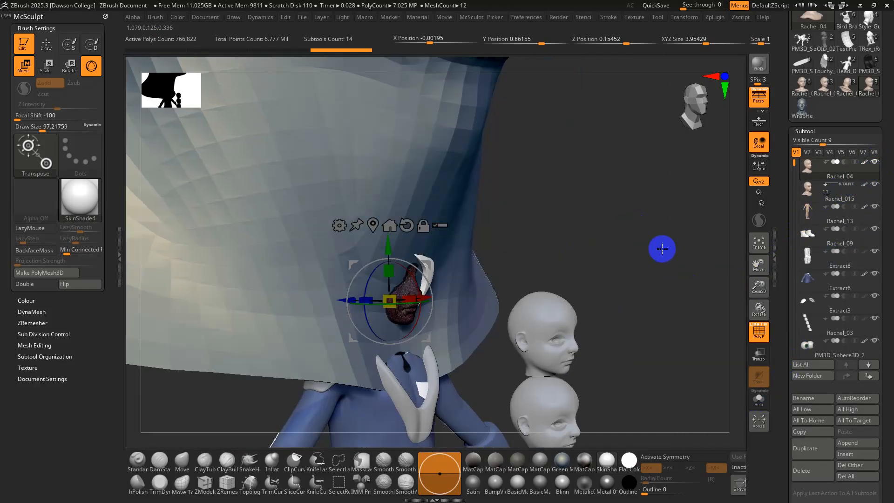
shift+click(875, 162)
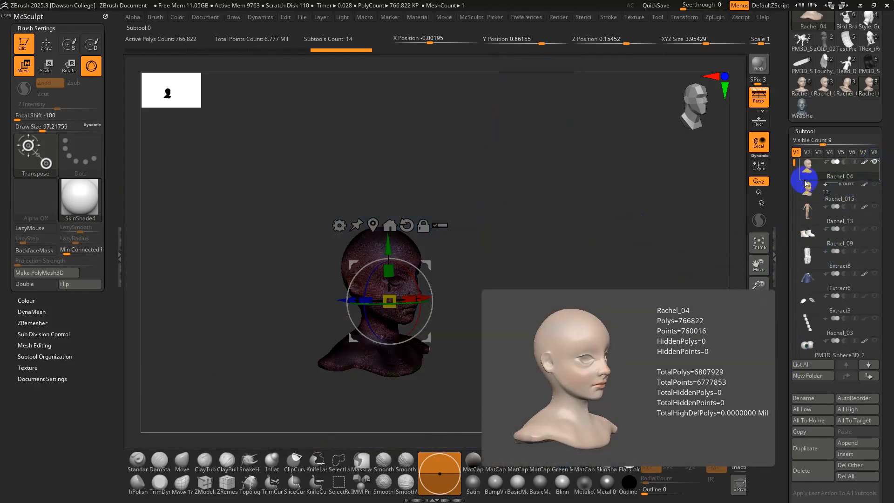
Move the appended WrapHeadWithMouthSocket1 above Rachel_04 in the subtool order and make it visible.
drag(795, 169, 802, 285)
click(812, 199)
mouse_move(812, 199)
mouse_down()
mouse_move(815, 154)
mouse_move(825, 181)
mouse_up()
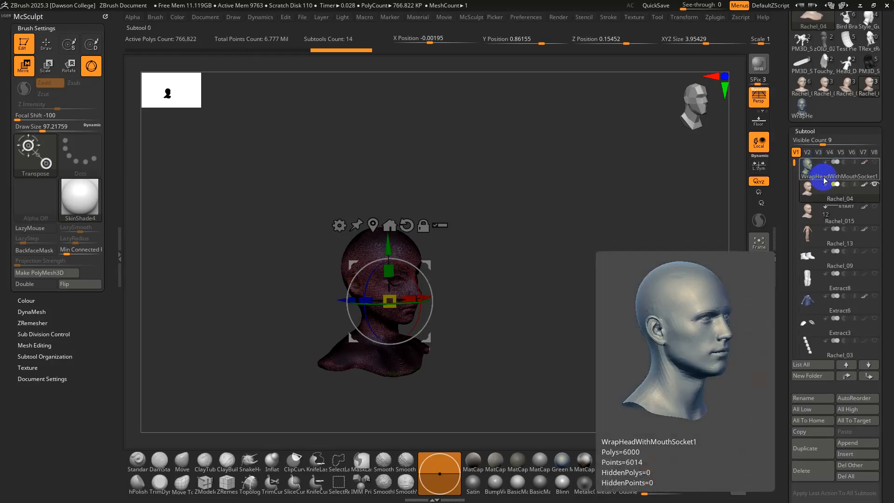
click(874, 161)
Select WrapHeadWithMouthSocket1 and scale it uniformly by a factor of 0.1.
alt+drag(564, 259, 569, 326)
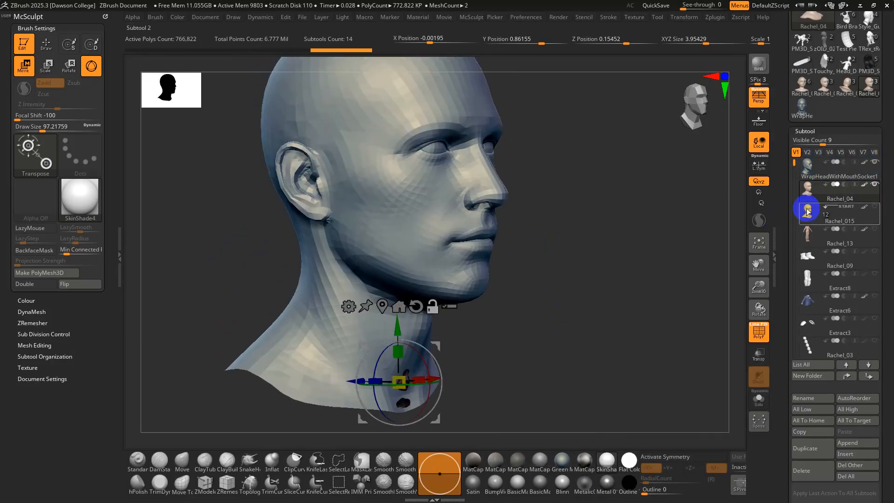
click(812, 167)
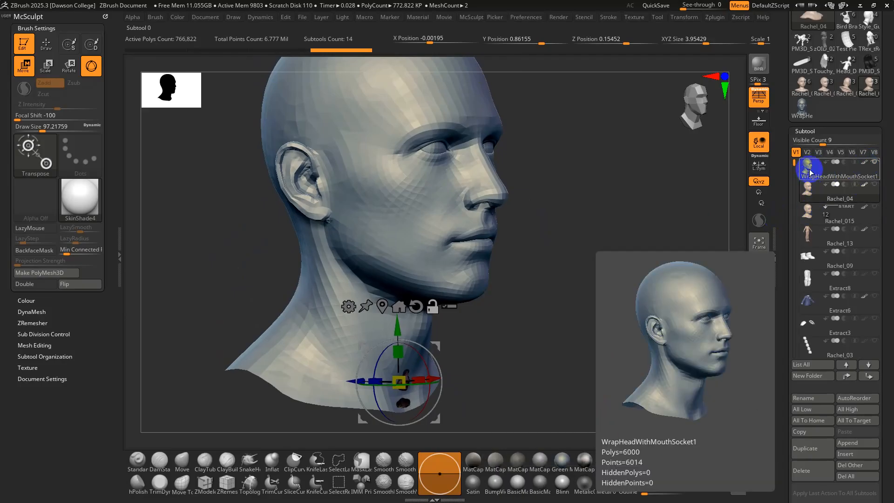
alt+drag(555, 351, 596, 329)
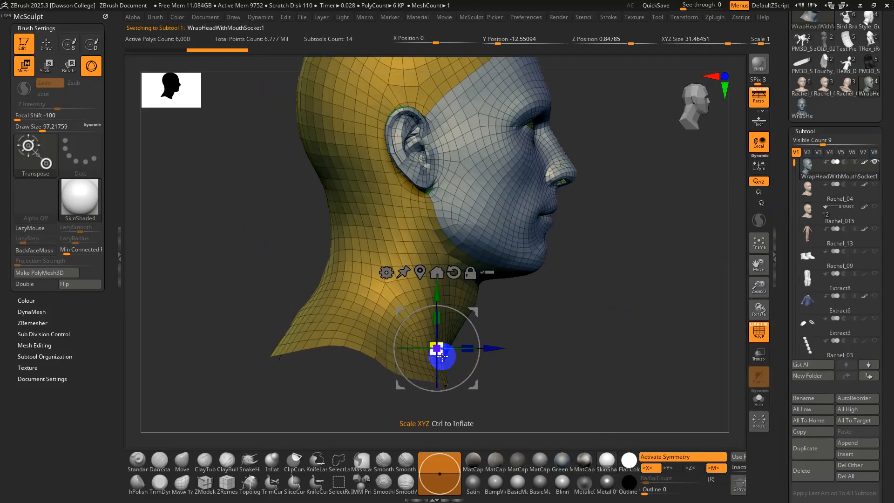
drag(440, 355, 326, 284)
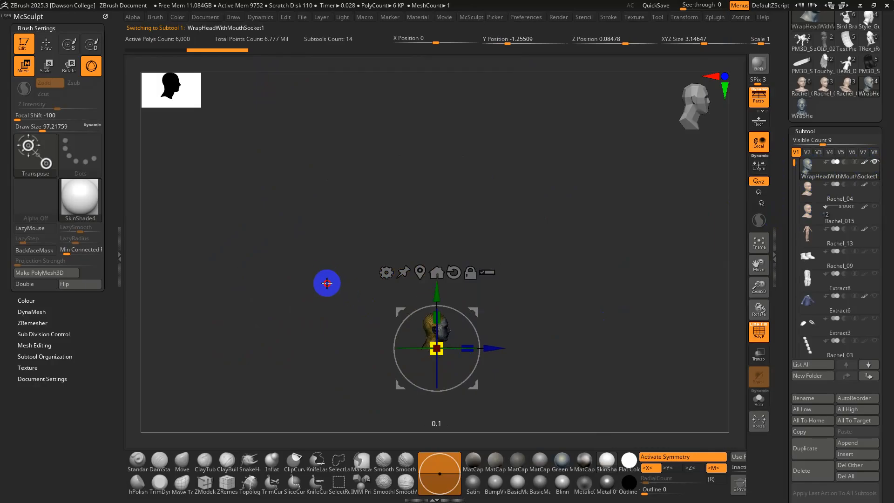
alt+drag(545, 373, 547, 436)
alt+drag(548, 320, 551, 439)
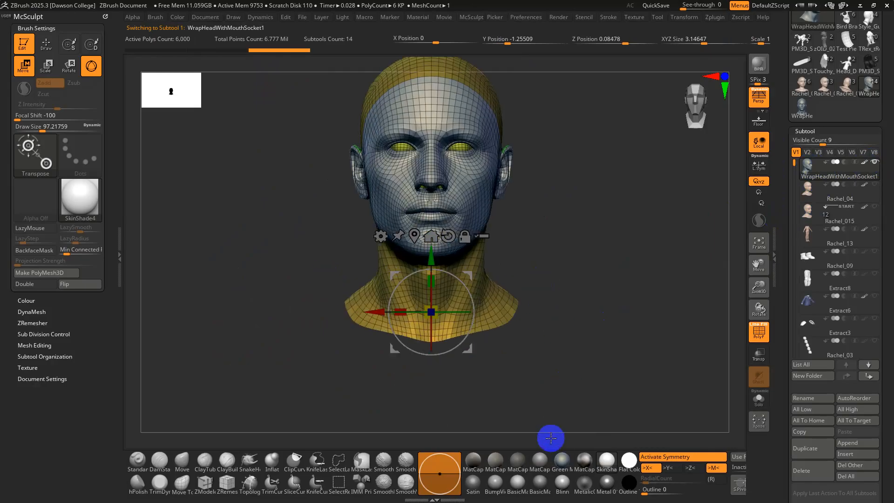
Show Rachel_04 together with the wrap head and snap to a side view of both heads.
drag(558, 361, 629, 356)
click(875, 184)
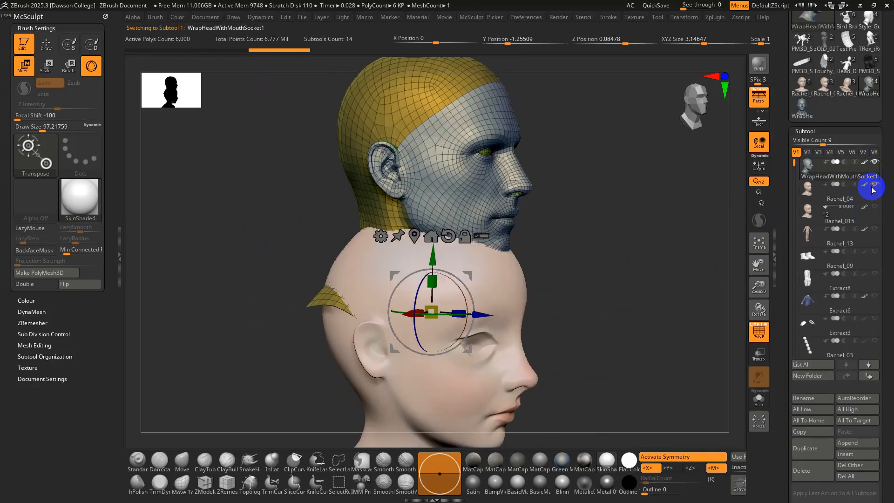
alt+drag(576, 290, 554, 243)
shift+drag(522, 275, 518, 249)
shift+drag(540, 261, 510, 269)
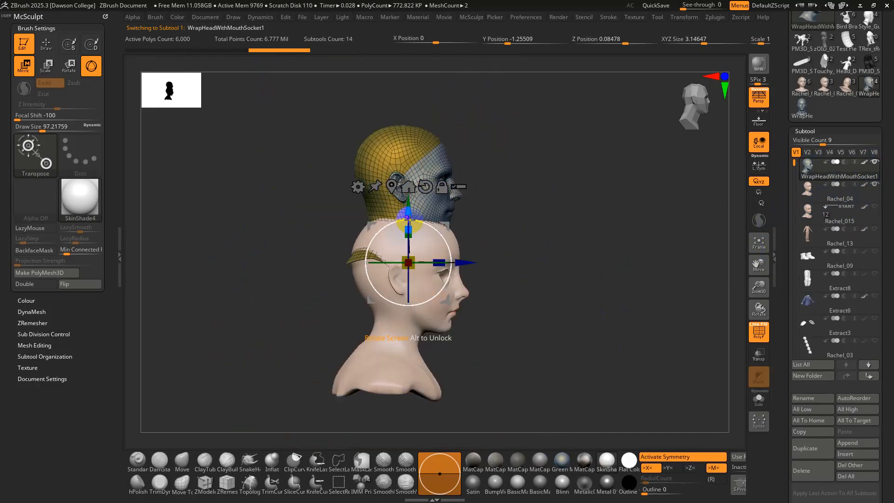
Move and uniformly enlarge the wrap head until it overlaps Rachel_04's head, then check the alignment from the front.
drag(448, 228, 443, 338)
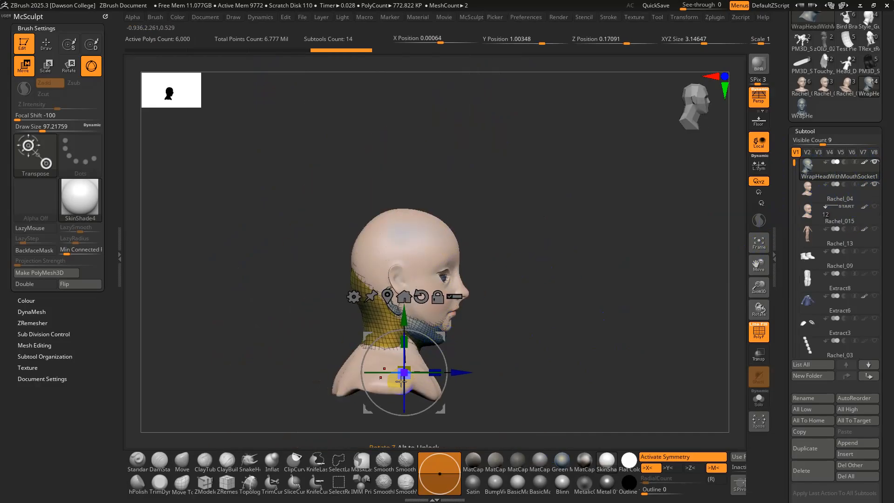
drag(404, 374, 415, 390)
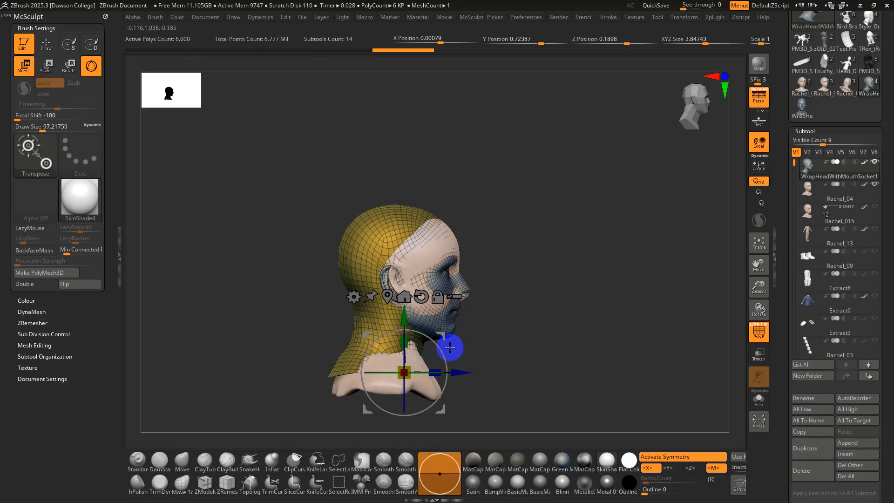
drag(446, 332, 451, 336)
shift+drag(505, 349, 485, 355)
alt+drag(530, 327, 531, 363)
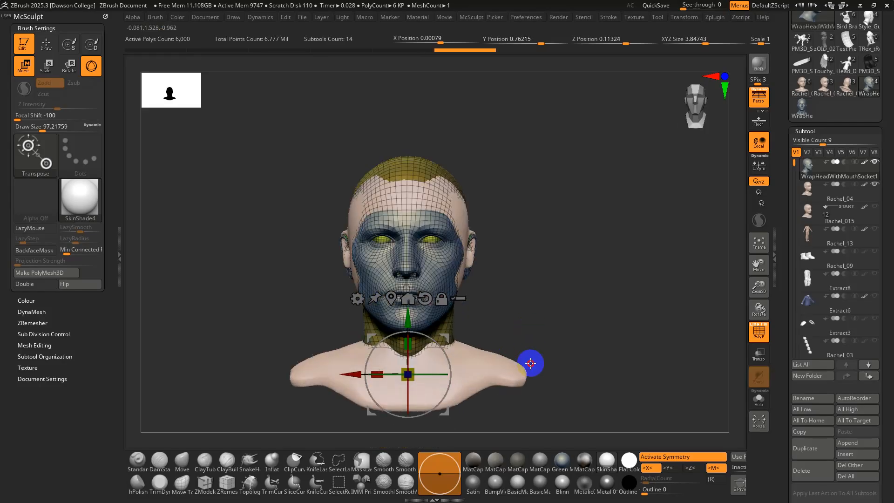
Return to Draw mode, hide the wrap head's eye polygroups, and check the result with Solo mode.
key(q)
mouse_move(538, 300)
alt+mouse_down()
mouse_move(560, 275)
mouse_move(545, 326)
mouse_move(560, 289)
mouse_move(621, 312)
mouse_move(564, 495)
alt+mouse_up()
alt+right_drag(437, 239, 437, 494)
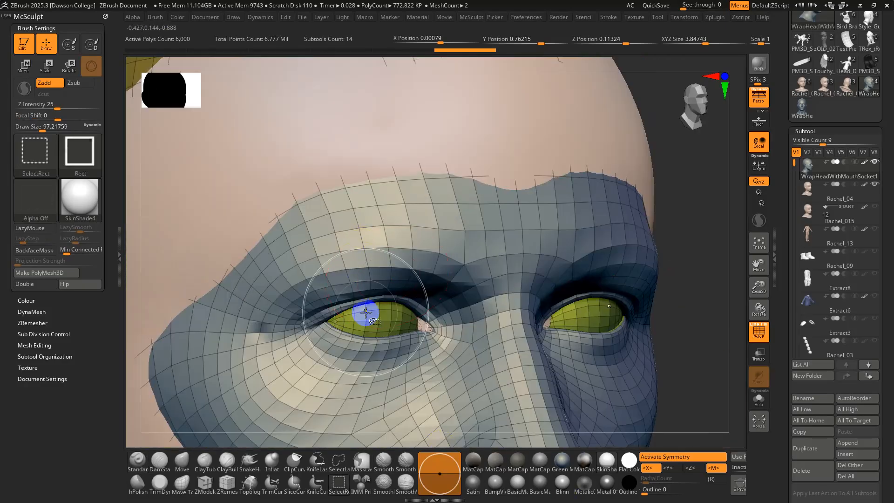
ctrl+shift+click(374, 320)
ctrl+shift+click(378, 316)
shift+drag(738, 404, 718, 409)
click(758, 401)
click(758, 401)
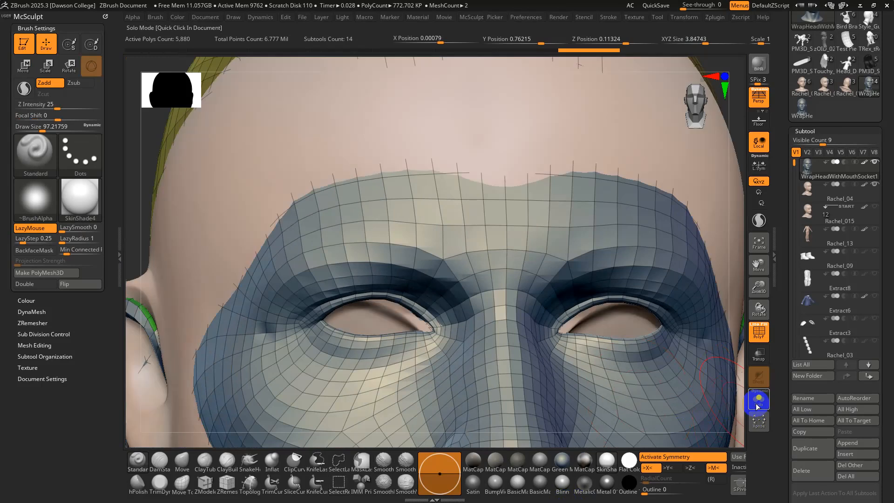
Undo the hiding of the wrap head's eye polygroups and frame both heads.
key(ctrl+z)
key(ctrl+z)
ctrl+right_drag(649, 391, 560, 295)
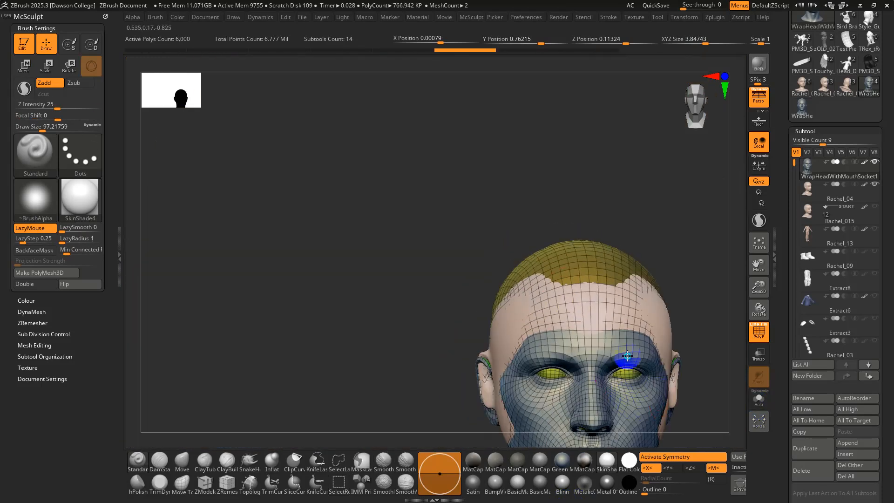
alt+right_drag(625, 364, 567, 281)
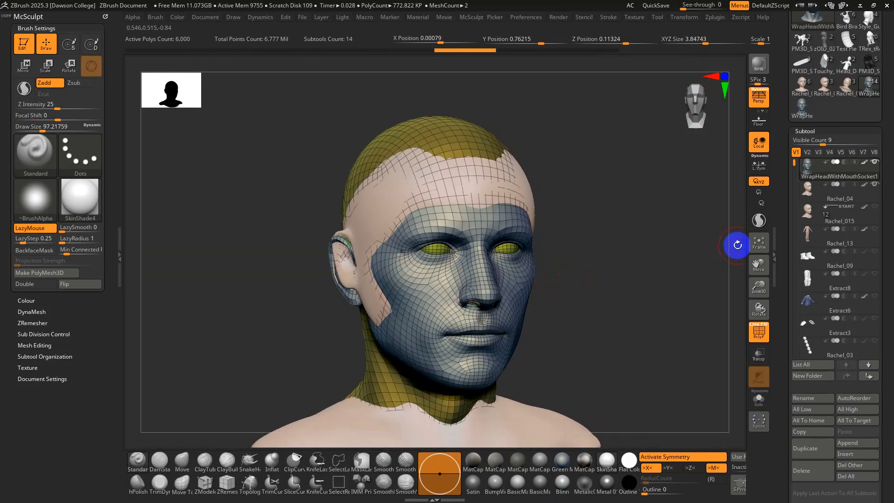
mouse_move(844, 203)
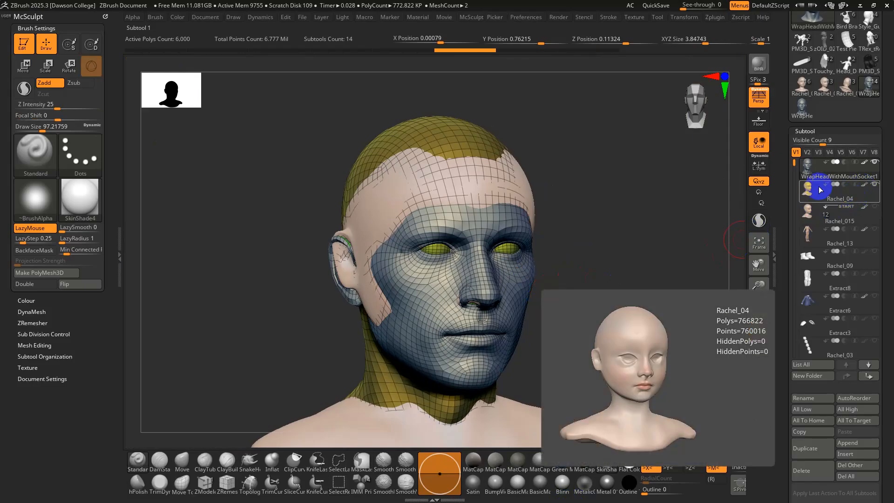
Expand the ZWrap plugin options, view the plugin's About window, and close it.
click(718, 17)
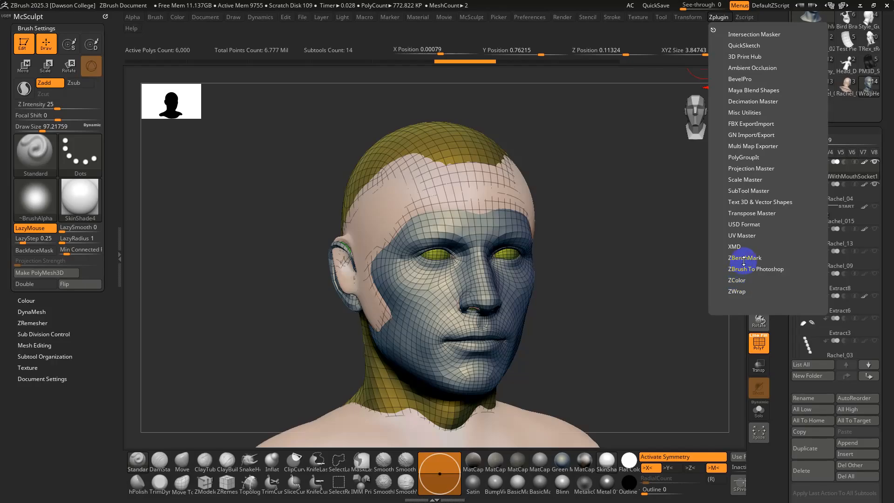
click(739, 292)
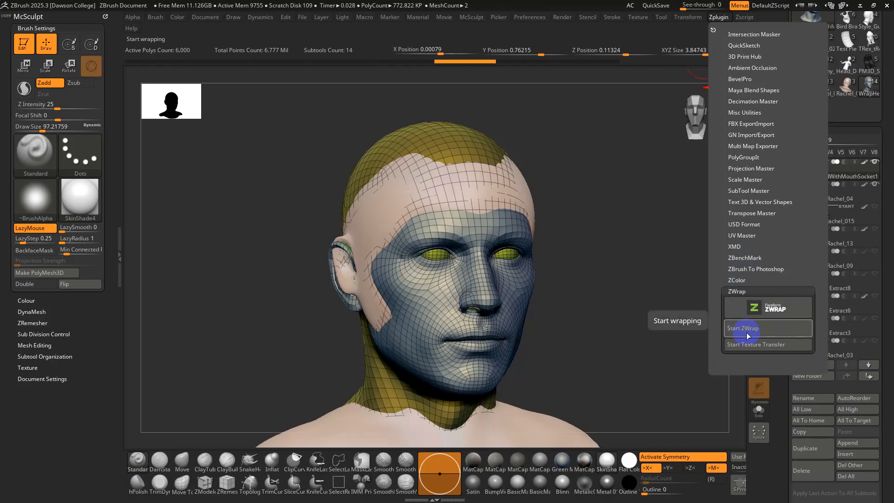
click(790, 310)
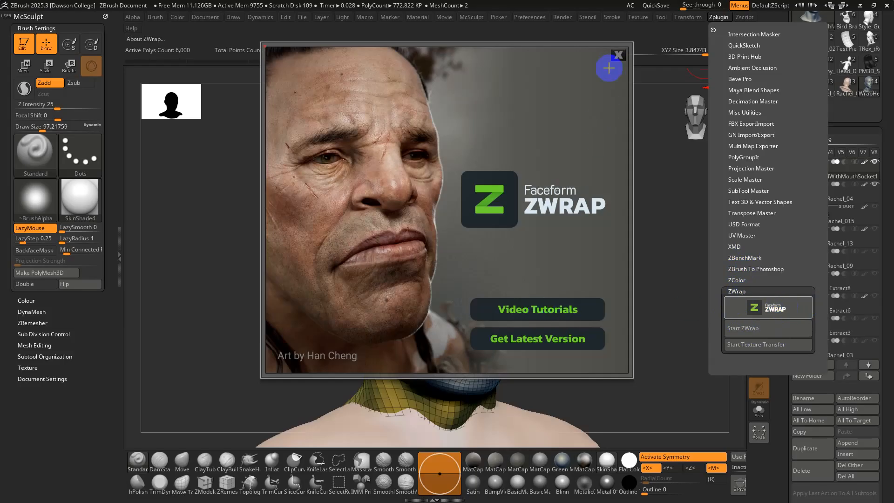
click(618, 56)
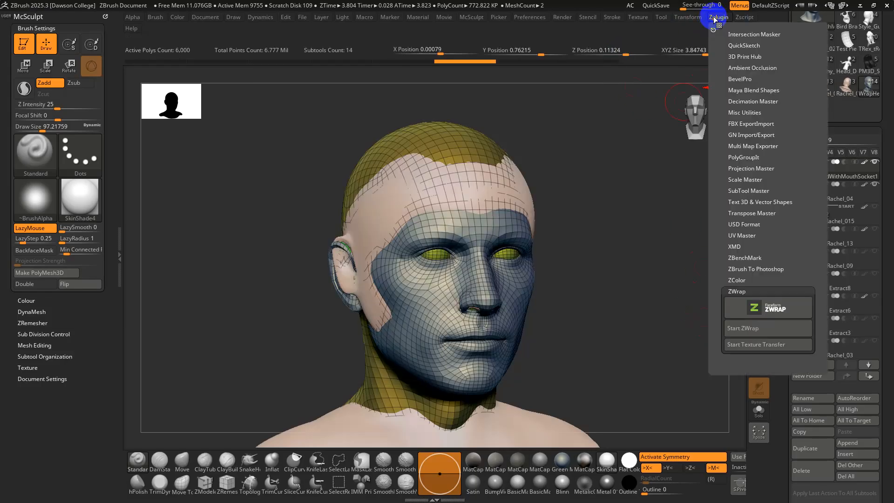
Start ZWrap, try CartoonWrapping without any correspondence points, and close the plugin window.
click(744, 328)
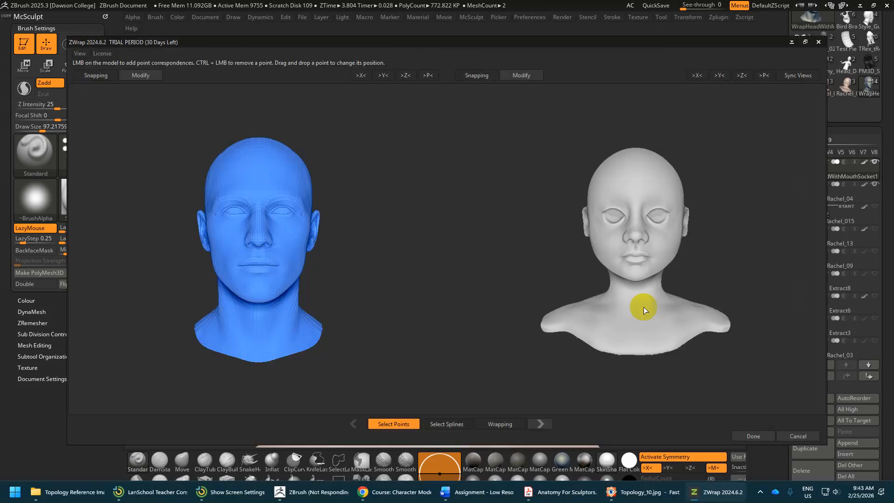
right_drag(427, 259, 451, 359)
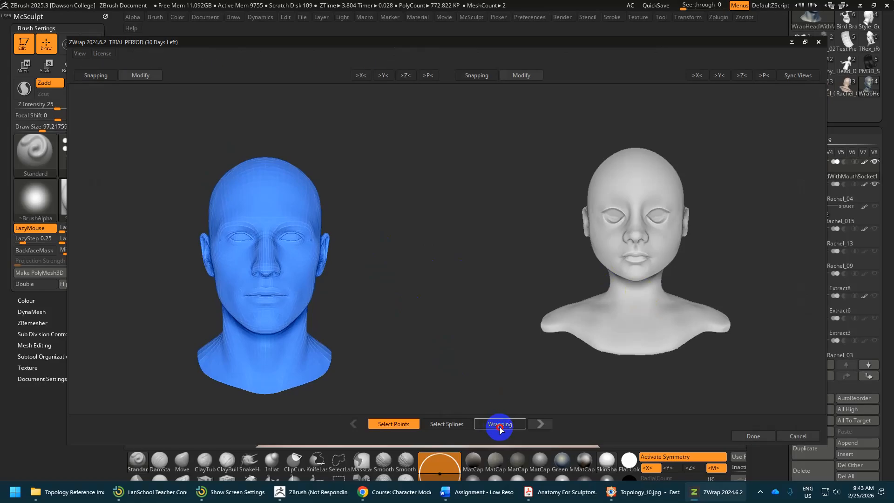
click(500, 423)
click(147, 78)
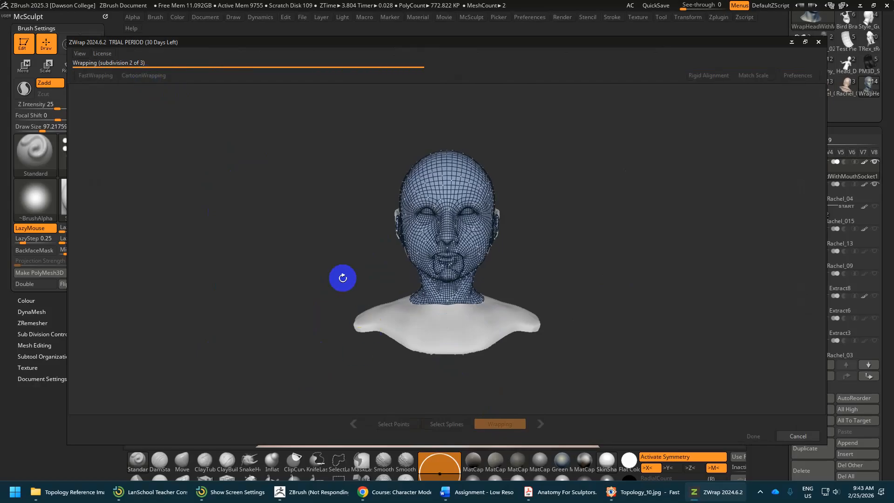
click(353, 424)
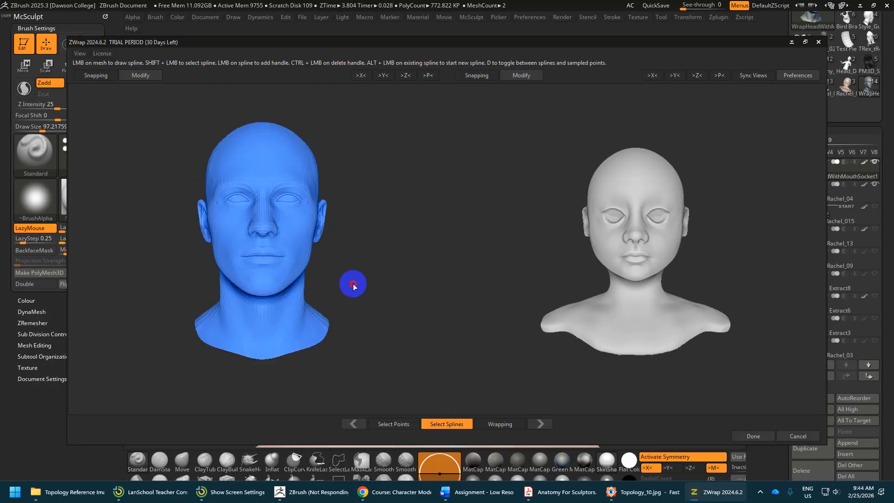
click(818, 42)
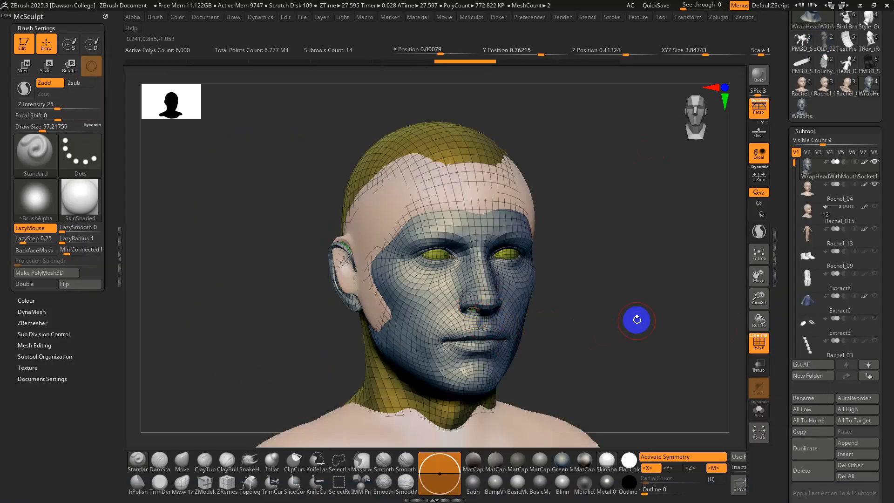
Store a morph target for WrapHeadWithMouthSocket1.
drag(784, 340, 780, 222)
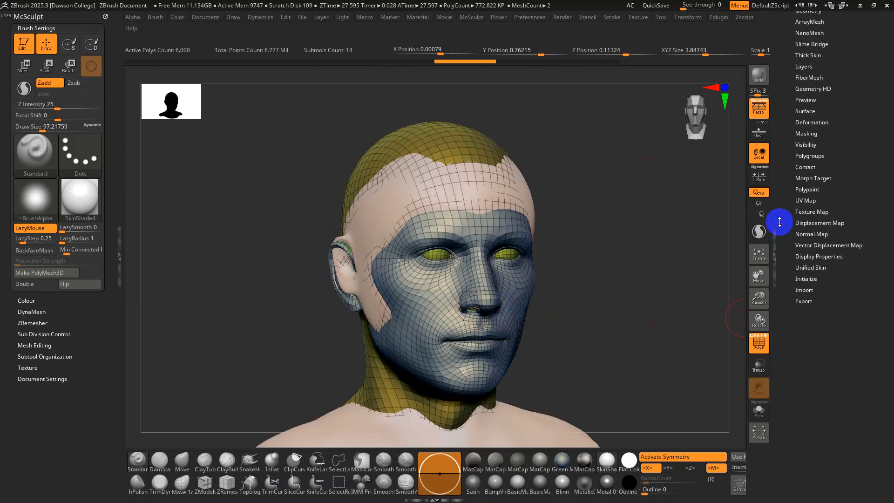
click(819, 183)
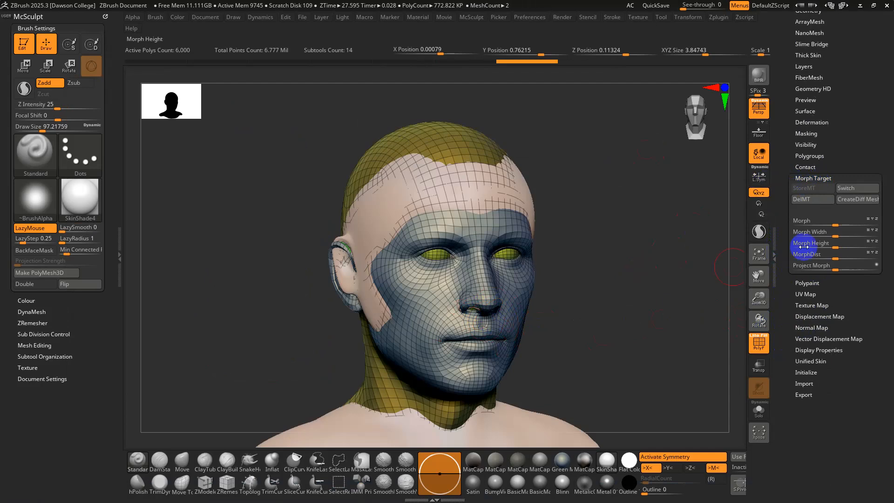
drag(782, 129, 783, 373)
Start ZWrap again for the wrap head and Rachel_04.
click(716, 19)
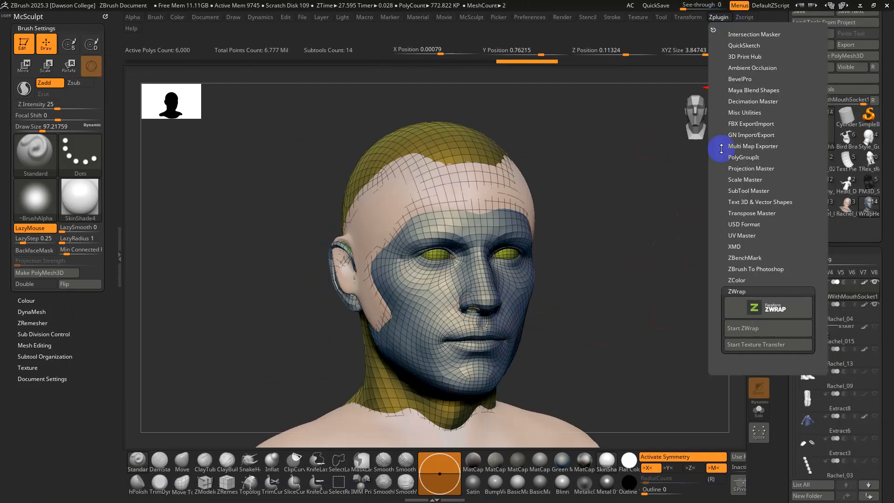
click(741, 332)
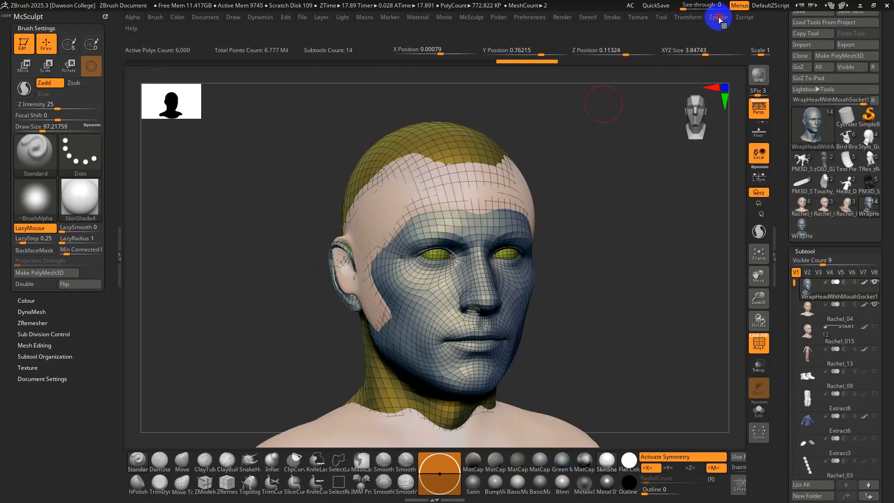
click(717, 17)
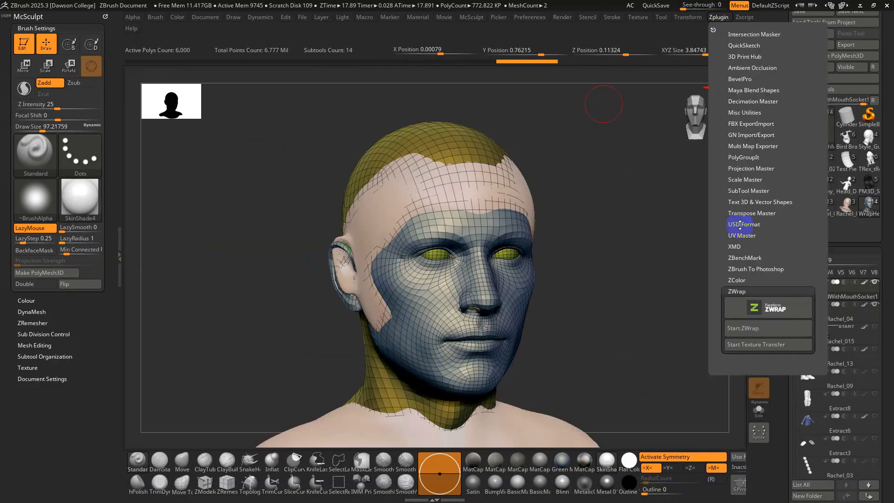
click(756, 331)
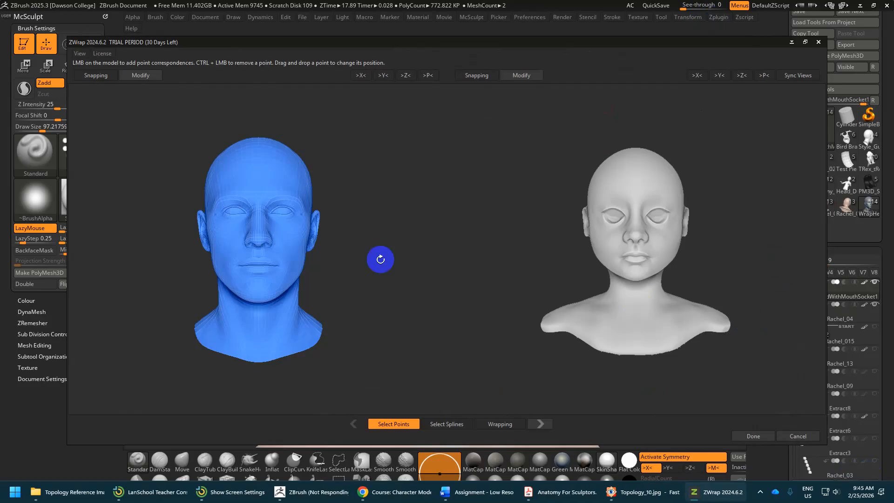
Turn on Sync Views and orient both heads in a close side view.
right_drag(375, 258, 410, 268)
alt+right_drag(265, 235, 266, 313)
right_drag(254, 284, 288, 175)
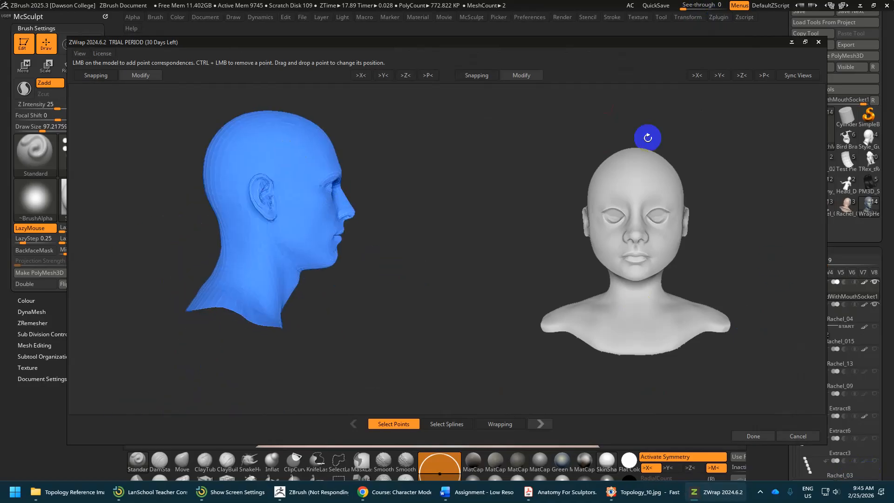
click(792, 76)
right_drag(455, 208, 384, 375)
alt+right_drag(359, 295, 393, 170)
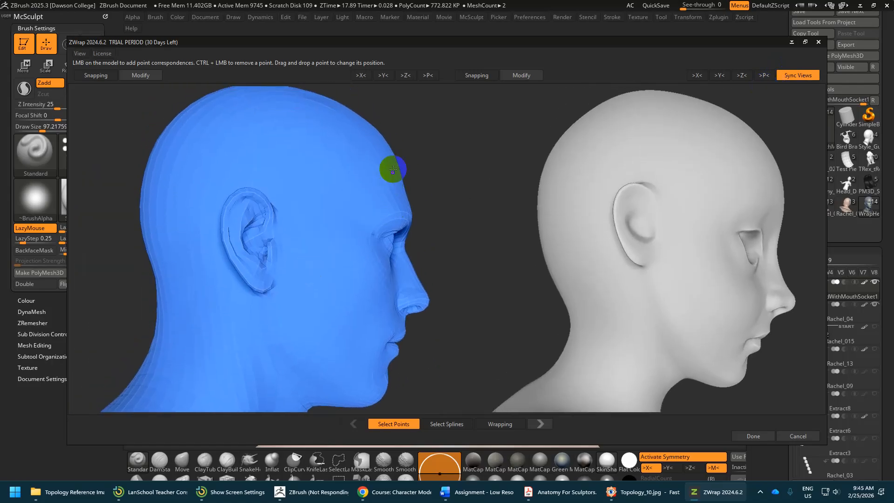
Place correspondence points 0 to 3 around the wrap head's ear: on the lobe, upper rim, front attachment, and back.
alt+right_drag(428, 143, 412, 205)
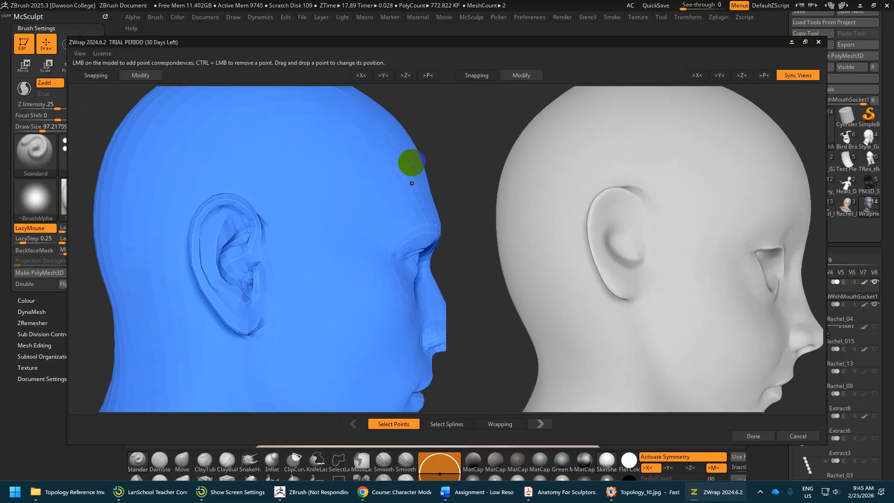
alt+right_drag(418, 125, 388, 114)
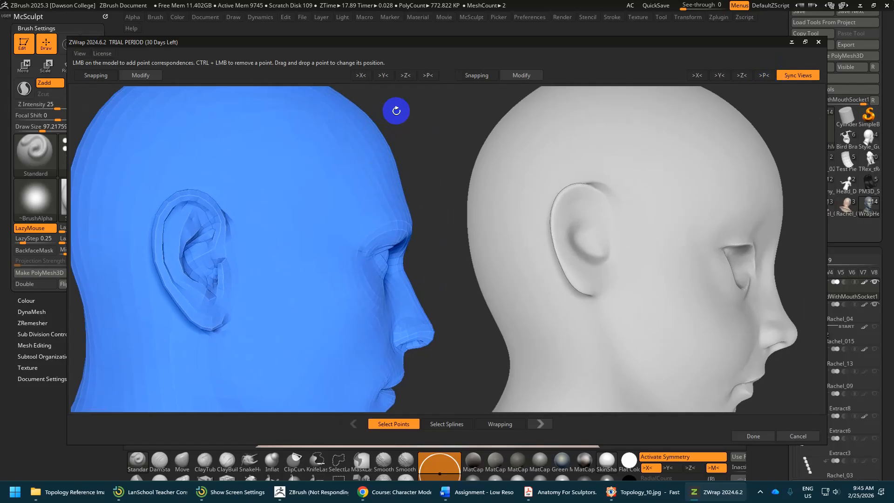
mouse_move(420, 121)
mouse_down()
mouse_move(404, 124)
mouse_move(437, 125)
mouse_move(415, 122)
mouse_up()
ctrl+right_drag(415, 122, 396, 175)
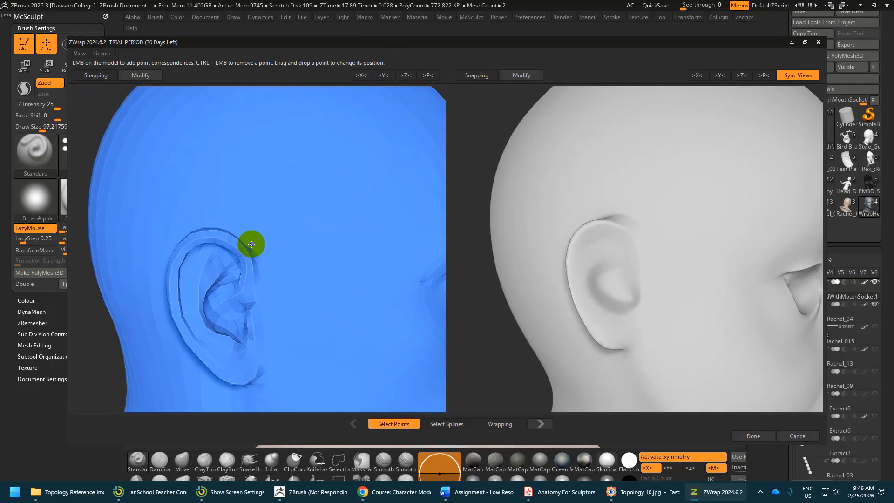
mouse_move(251, 244)
right_down()
mouse_move(283, 246)
mouse_move(304, 172)
mouse_move(313, 212)
mouse_move(278, 192)
mouse_move(259, 231)
mouse_move(289, 261)
mouse_move(277, 162)
mouse_move(254, 156)
mouse_move(334, 163)
mouse_move(336, 194)
mouse_move(377, 198)
right_up()
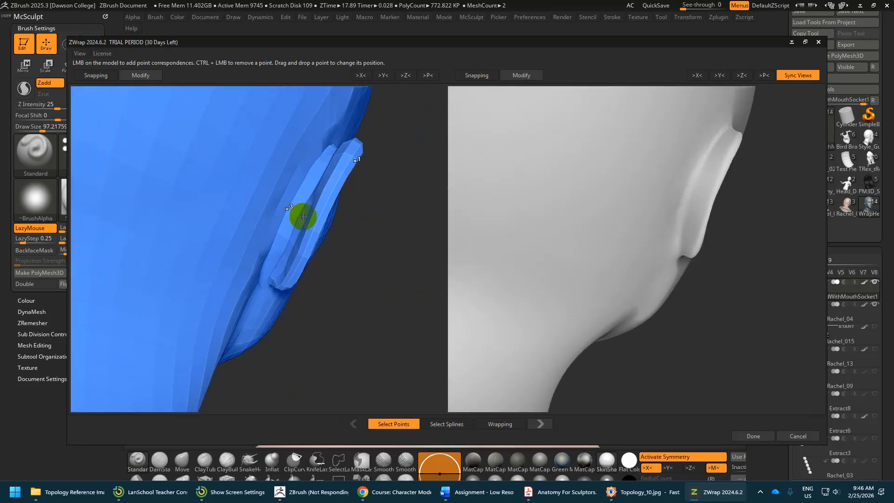
right_drag(303, 217, 376, 215)
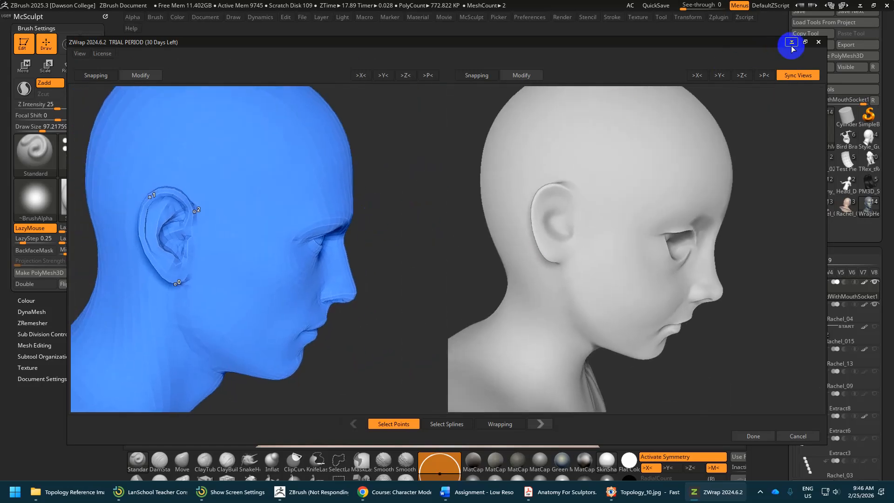
Place correspondence points 4 to 7 around the wrap head's eye: outer corner, upper lid, inner corner, and lower lid.
alt+drag(254, 229, 135, 219)
alt+drag(309, 232, 259, 302)
mouse_move(259, 302)
alt+right_down()
mouse_move(275, 254)
mouse_move(275, 307)
alt+right_up()
alt+middle_drag(275, 308, 289, 167)
alt+drag(329, 203, 244, 227)
alt+right_drag(376, 156, 359, 289)
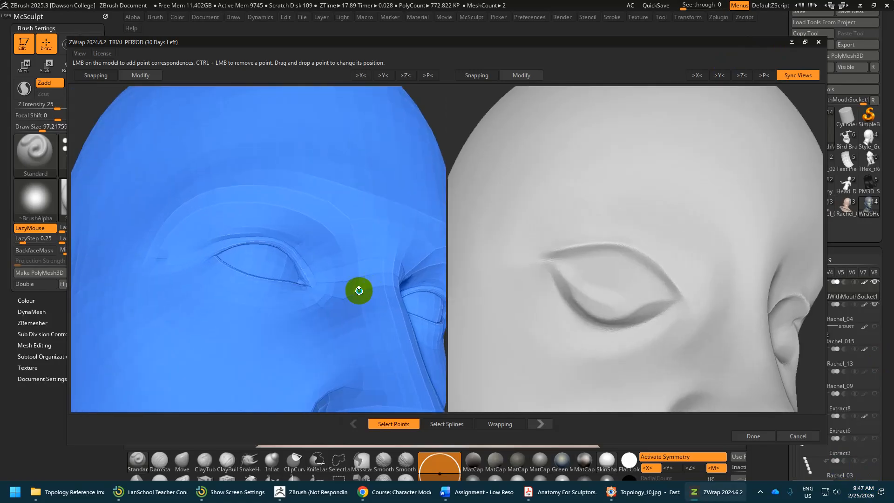
alt+middle_drag(317, 269, 225, 191)
alt+drag(226, 192, 179, 193)
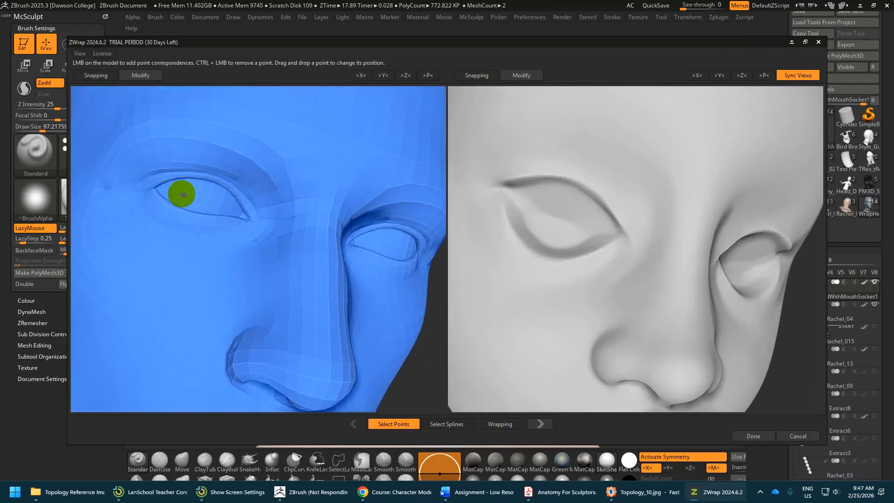
click(153, 189)
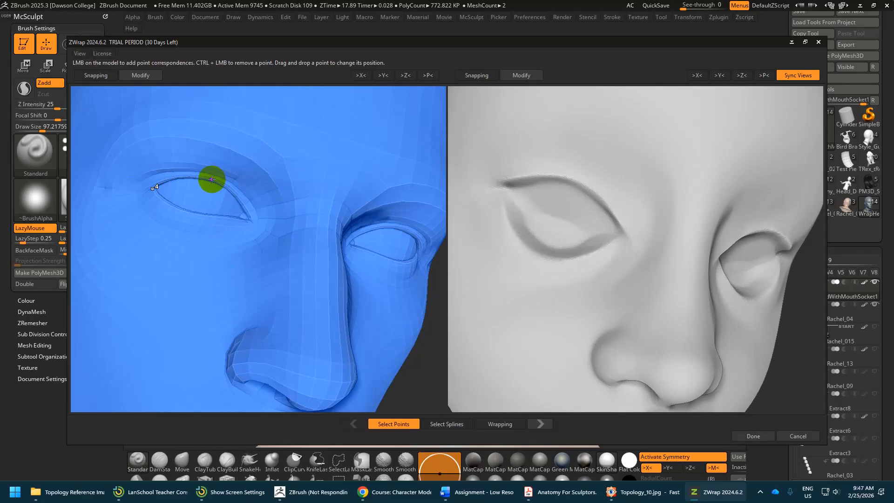
click(213, 178)
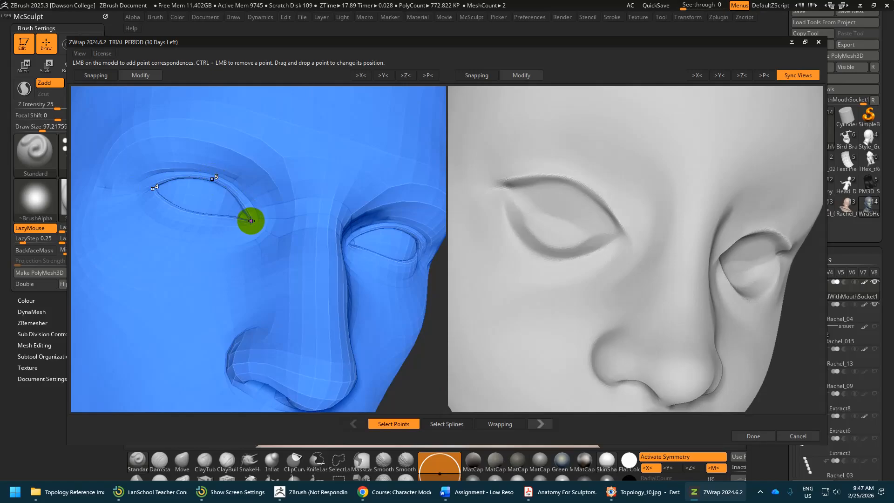
click(252, 220)
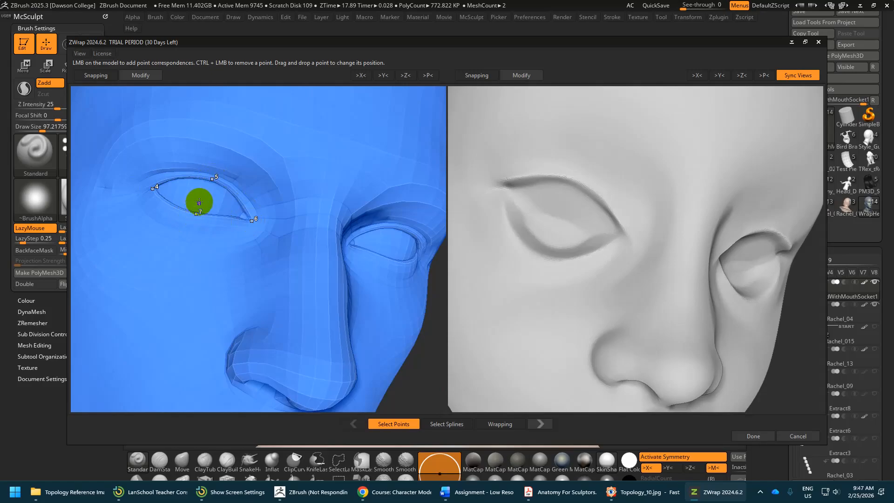
Place correspondence point 8 at the wrap head's first eye centre and points 9 to 13 around the lids and centre of the other eye.
right_drag(328, 251, 267, 236)
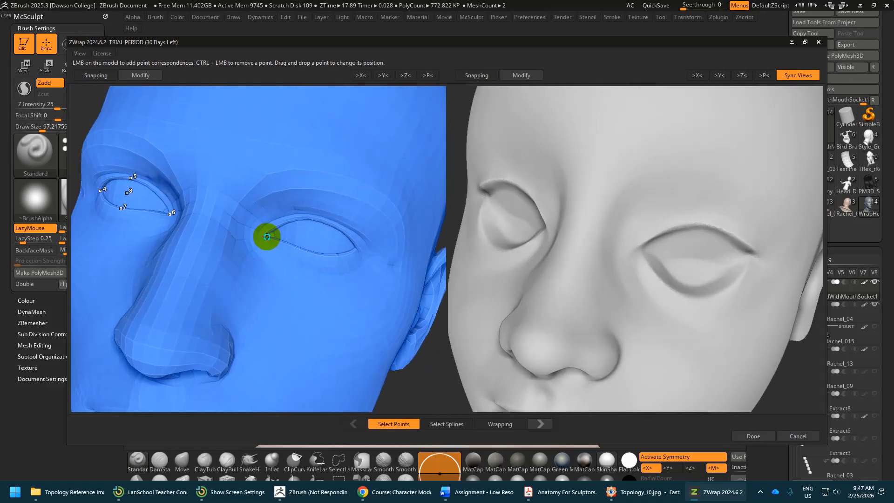
click(266, 235)
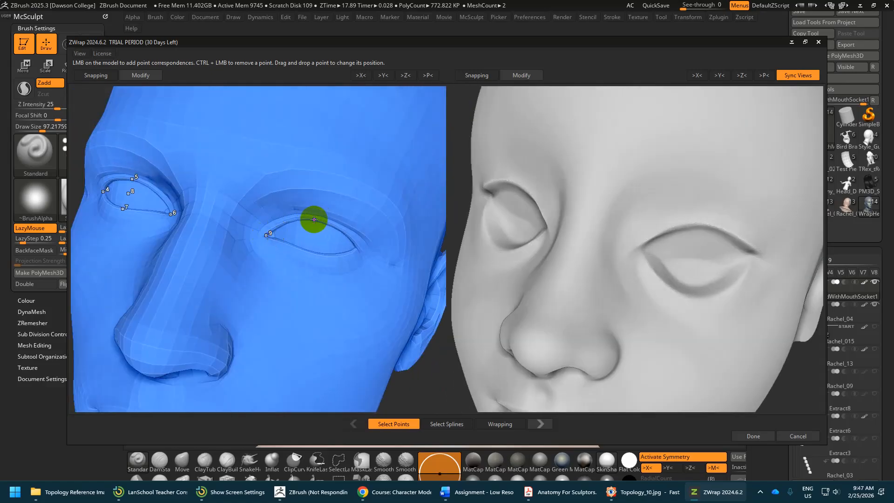
click(319, 219)
click(359, 248)
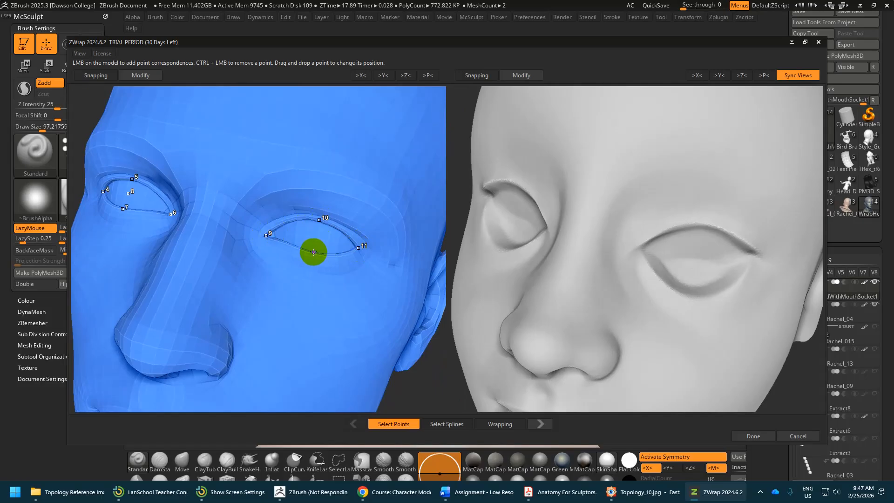
click(315, 237)
Place correspondence points 14 and 15 on the outer edges of the wrap head's nostril wings.
alt+middle_drag(375, 286, 338, 272)
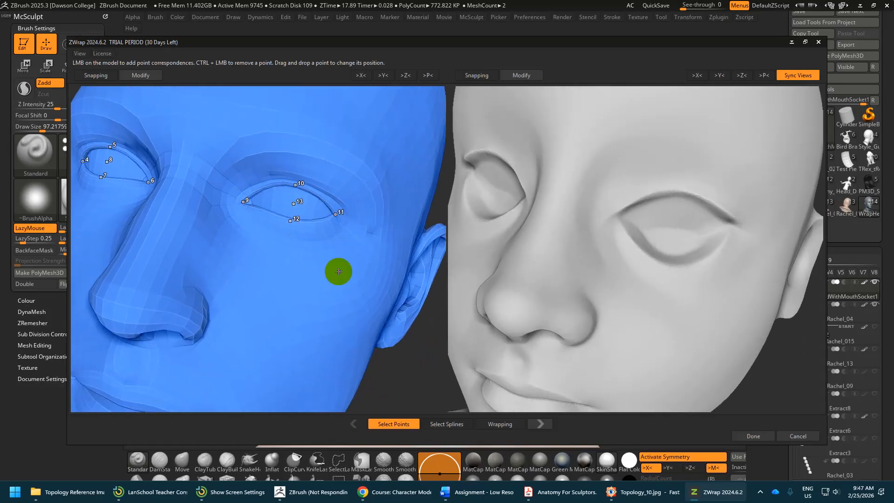
alt+right_drag(350, 277, 361, 278)
alt+drag(265, 289, 309, 289)
click(250, 276)
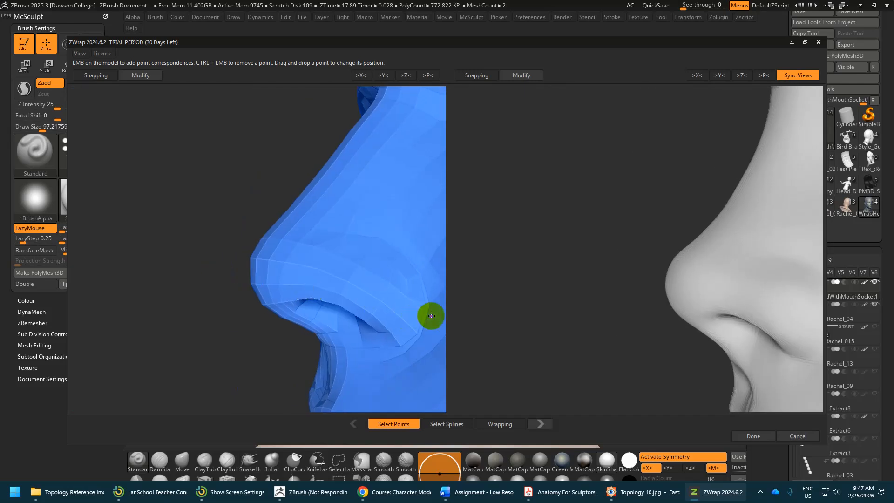
click(419, 308)
Place correspondence points 16 to 19 on the wrap head's other ear: front attachment, lobe, upper rim, and back.
alt+middle_drag(408, 296, 291, 183)
alt+middle_drag(357, 271, 240, 312)
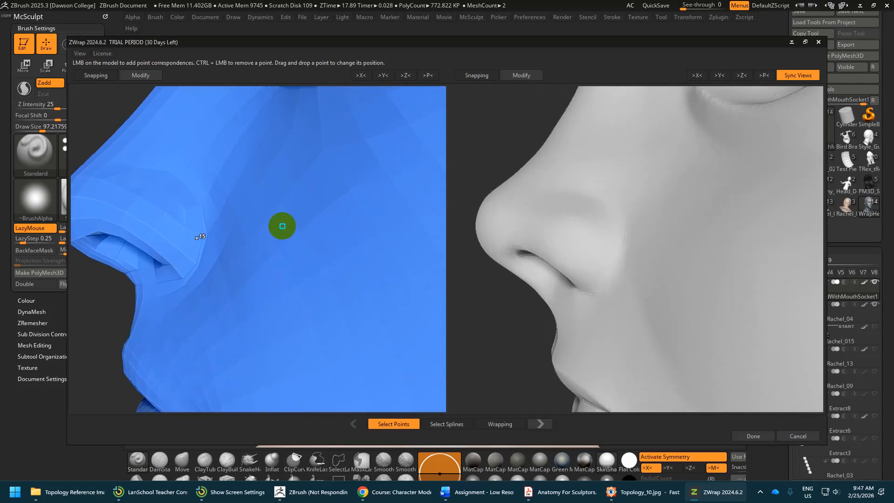
alt+middle_drag(281, 228, 201, 102)
alt+middle_drag(327, 151, 341, 253)
alt+right_drag(89, 89, 257, 196)
alt+middle_drag(422, 287, 289, 263)
alt+middle_drag(356, 280, 227, 215)
click(302, 186)
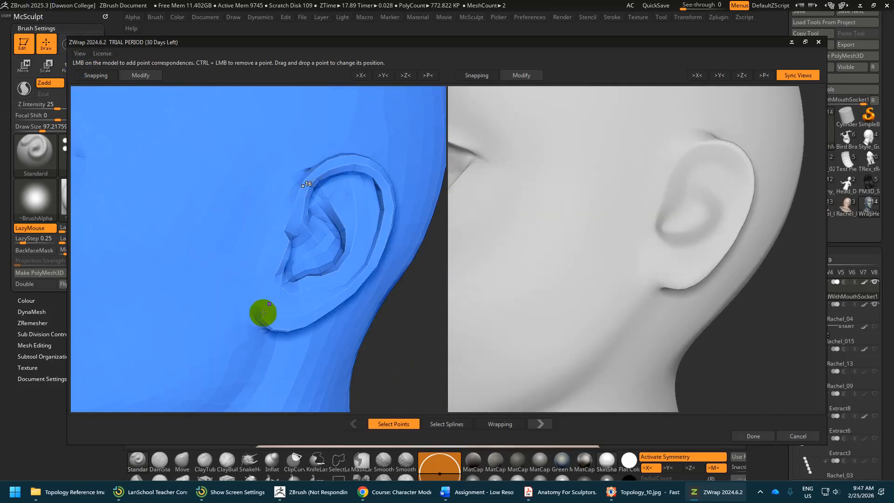
right_drag(389, 217, 308, 228)
Place correspondence points 20 to 22 on the wrap head's jaw angle, chin, and opposite jaw angle.
drag(236, 283, 309, 279)
right_drag(310, 279, 365, 343)
right_drag(293, 306, 103, 254)
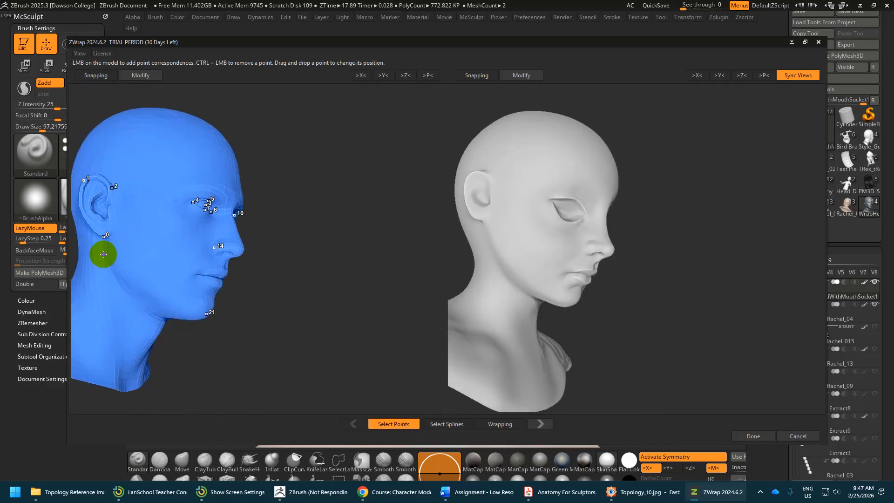
Place correspondence points 23 to 26 around the wrap head's mouth: one corner, upper lip, other corner, and lower lip.
right_drag(160, 278, 176, 298)
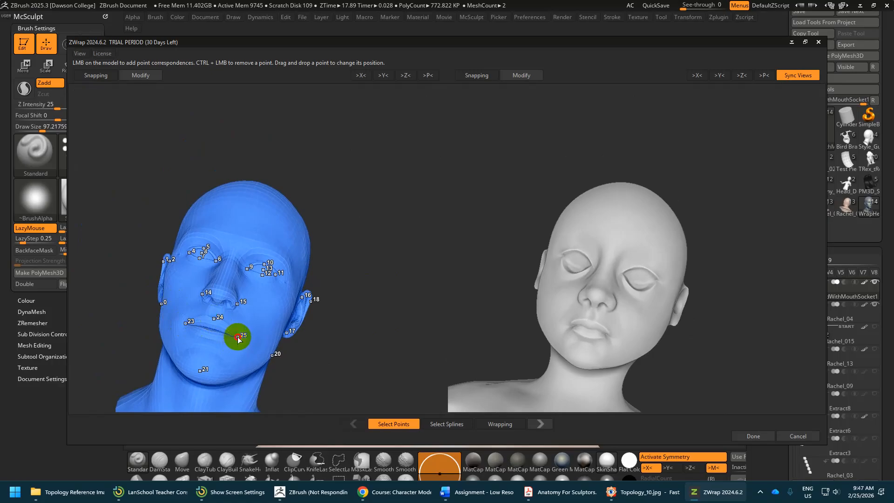
click(213, 336)
right_drag(226, 340, 251, 265)
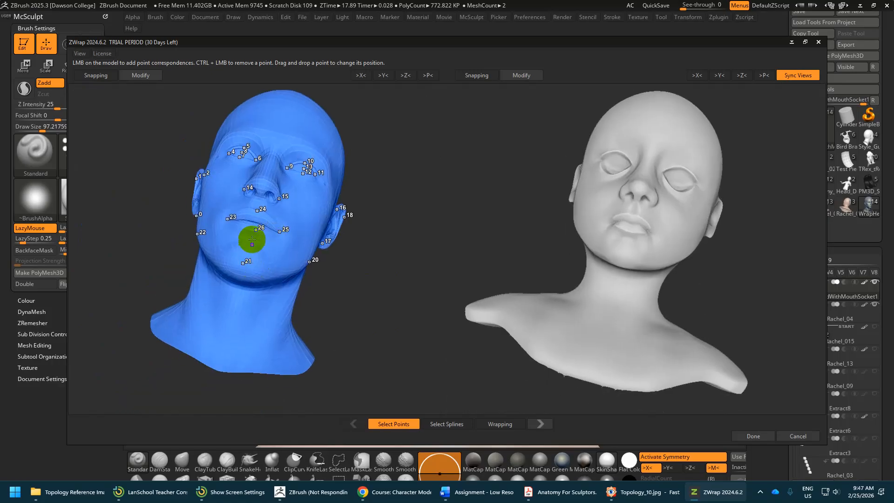
right_drag(259, 232, 262, 243)
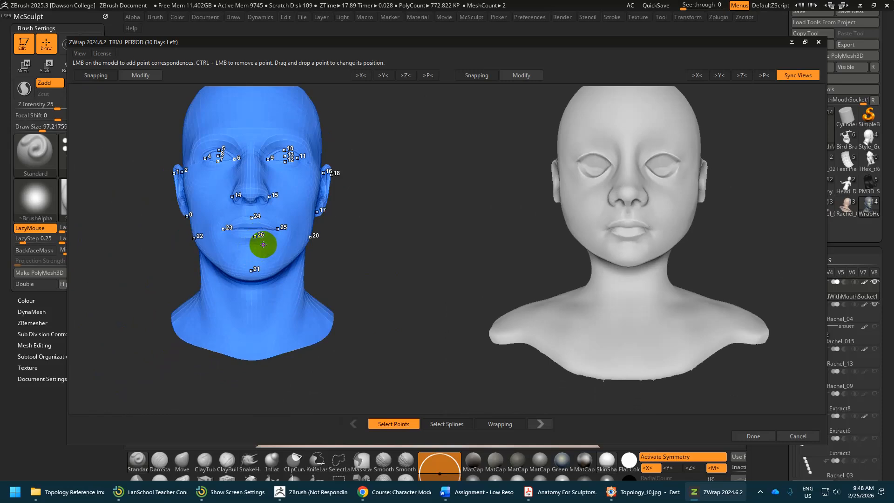
Place correspondence points 27 and 28 on both sides of the wrap head's neck base.
key(alt)
alt+right_drag(255, 245, 200, 207)
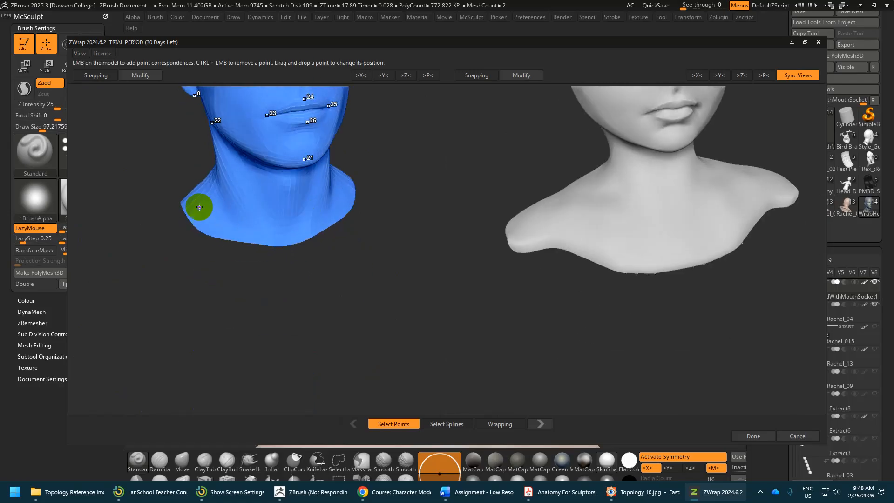
click(192, 204)
right_drag(350, 182, 619, 333)
Place matching points 0 to 3 on Rachel's first ear: lobe, upper rim, front attachment, and back.
ctrl+right_drag(505, 233, 501, 434)
alt+drag(599, 282, 646, 340)
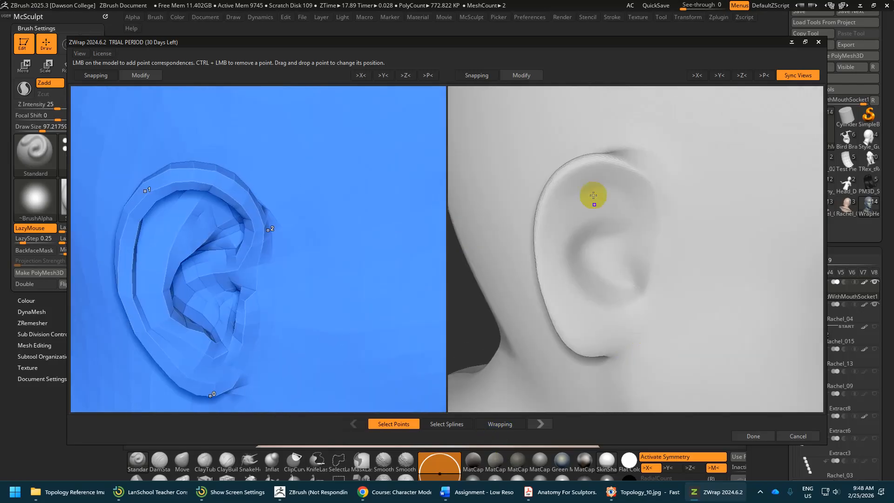
click(569, 165)
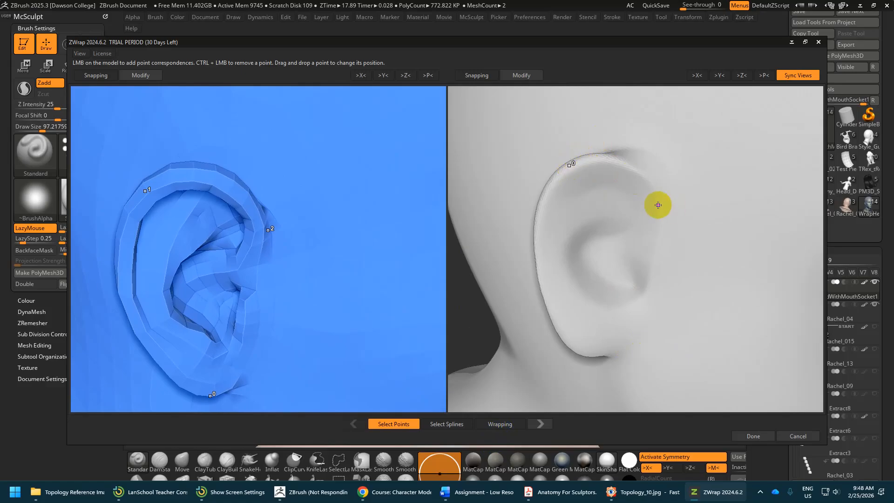
alt+drag(660, 206, 629, 251)
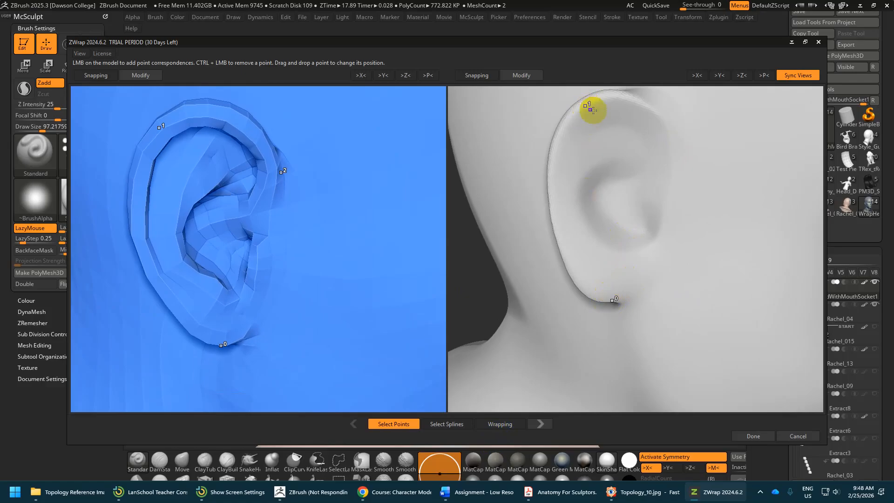
click(670, 143)
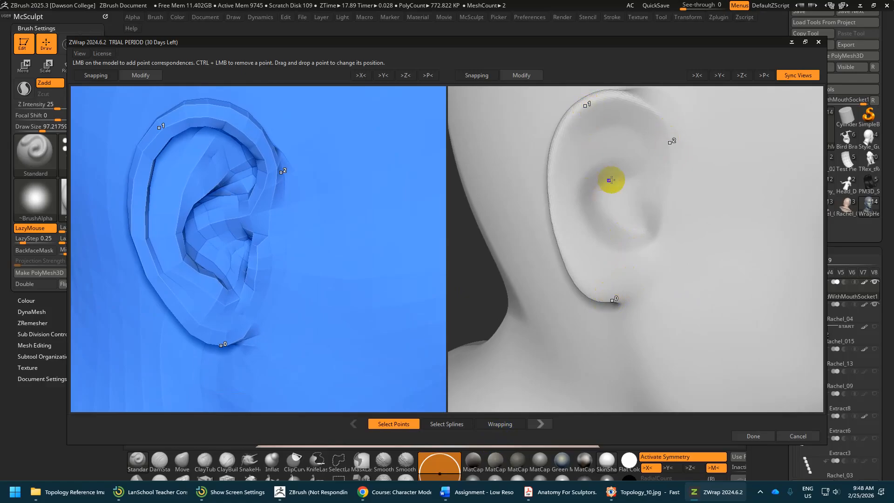
right_drag(611, 180, 528, 252)
click(615, 197)
Place matching points 4 to 8 on Rachel's first eye: outer corner, upper lid, inner corner, lower lid, and centre.
scroll(592, 154, down, 5)
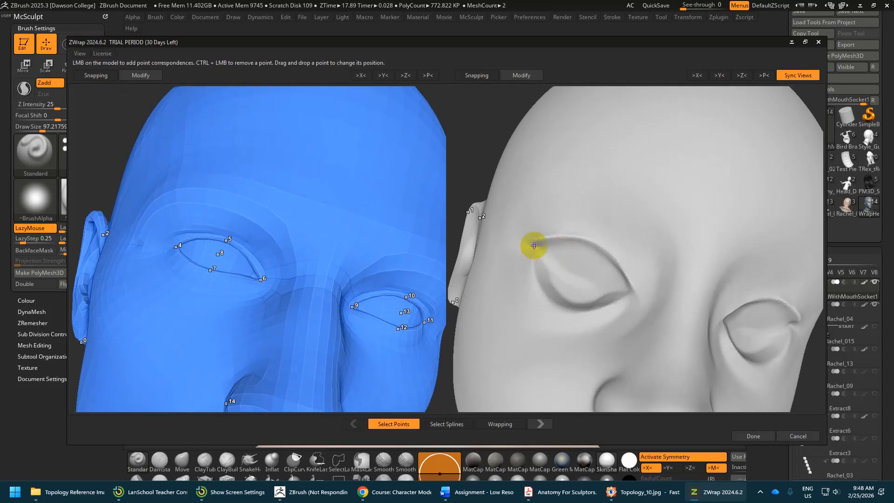
click(596, 246)
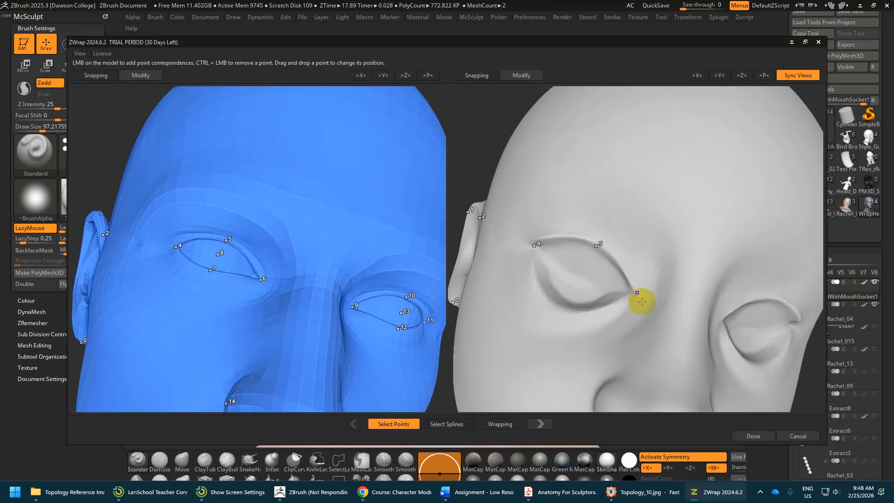
click(634, 295)
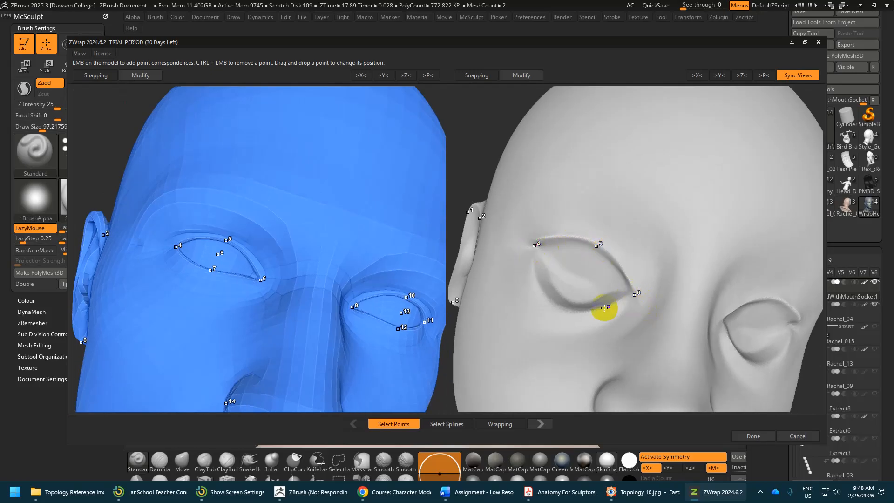
click(563, 310)
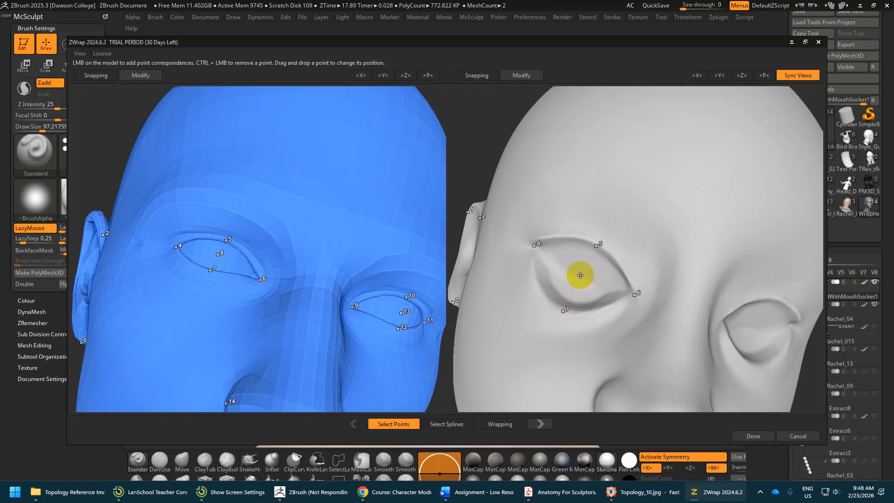
click(580, 276)
Place matching points 9 to 13 on Rachel's other eye: inner corner, upper lid, outer corner, lower lid, and centre.
alt+right_drag(665, 314, 555, 256)
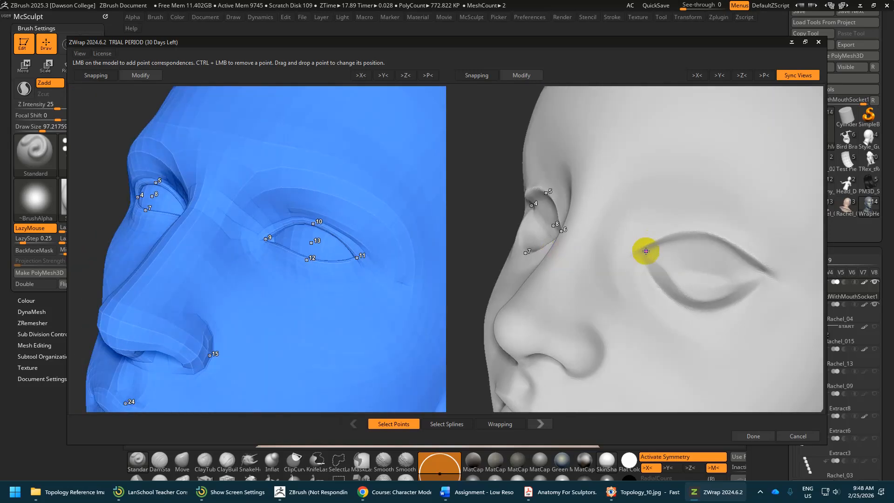
click(709, 234)
click(772, 277)
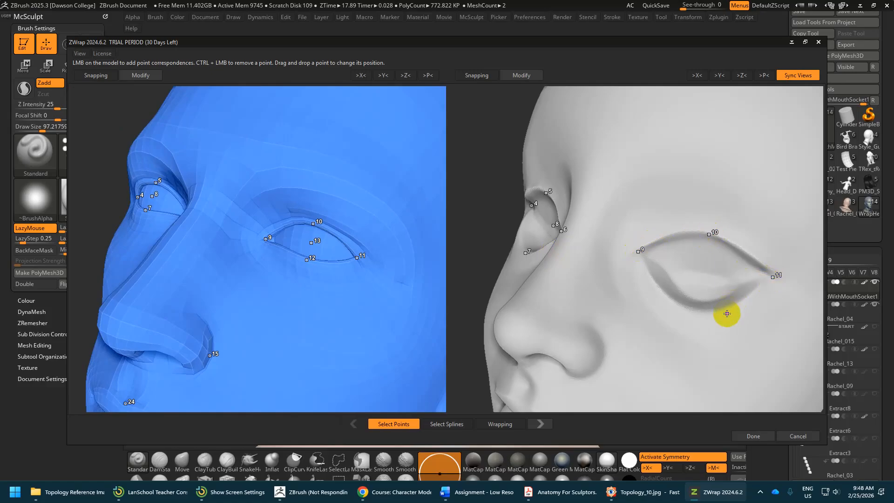
click(697, 310)
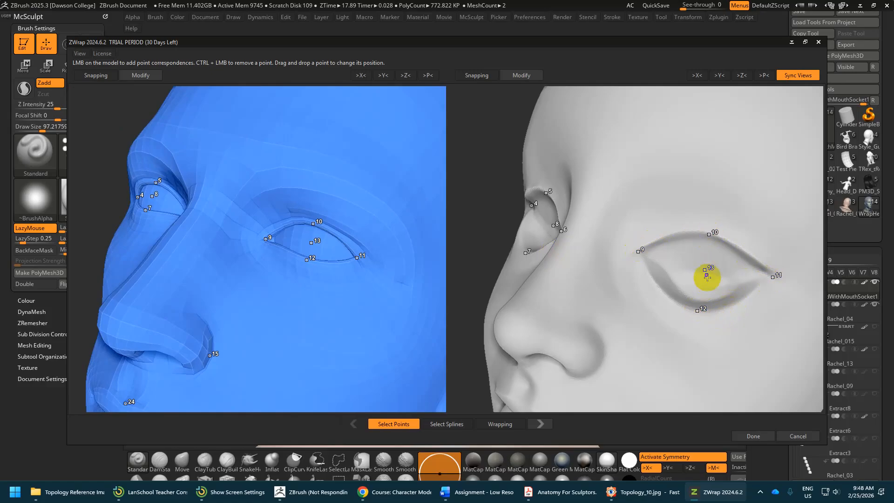
Place matching points 14 and 15 on the outer edges of Rachel's nostril wings.
alt+middle_drag(759, 306, 714, 252)
alt+drag(707, 262, 653, 294)
alt+middle_drag(668, 295, 629, 243)
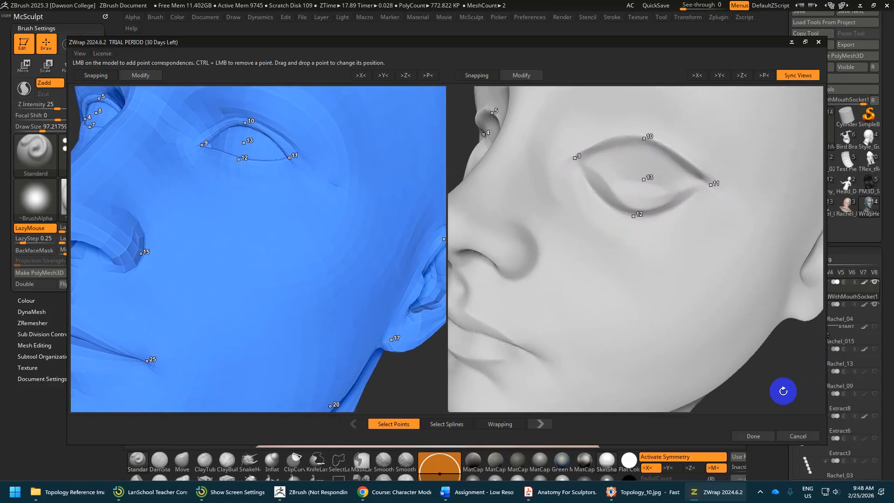
alt+right_drag(783, 391, 741, 343)
alt+drag(741, 344, 797, 355)
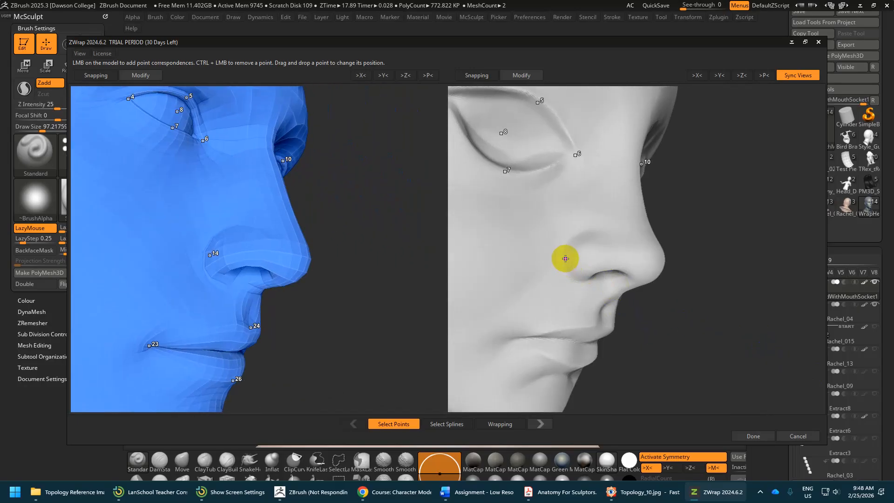
alt+drag(566, 260, 551, 273)
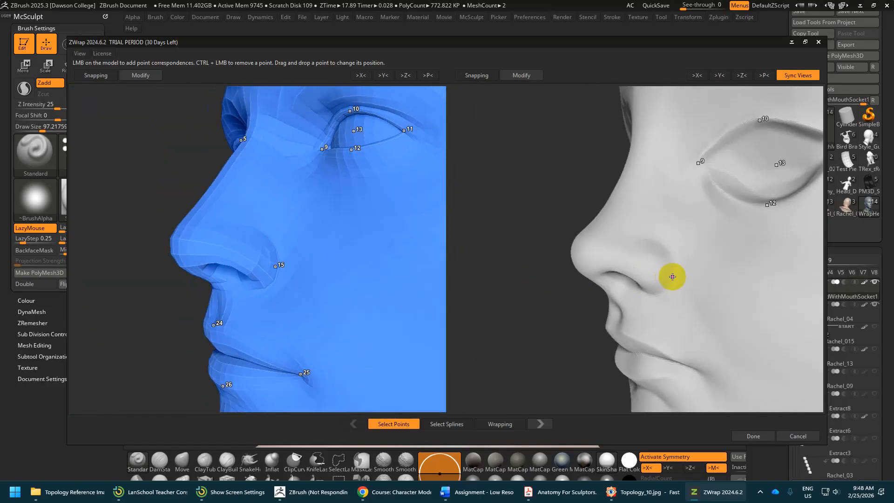
Place matching points 16 to 19 on Rachel's other ear: front attachment, lobe, upper rim, and back.
alt+middle_drag(702, 302, 449, 341)
alt+middle_drag(563, 305, 549, 324)
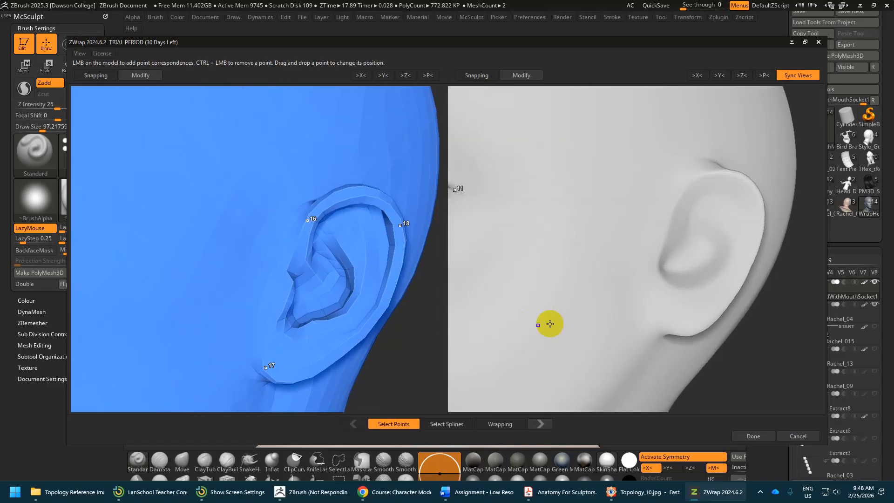
mouse_move(623, 285)
alt+mouse_down()
mouse_move(547, 289)
mouse_move(629, 290)
alt+mouse_up()
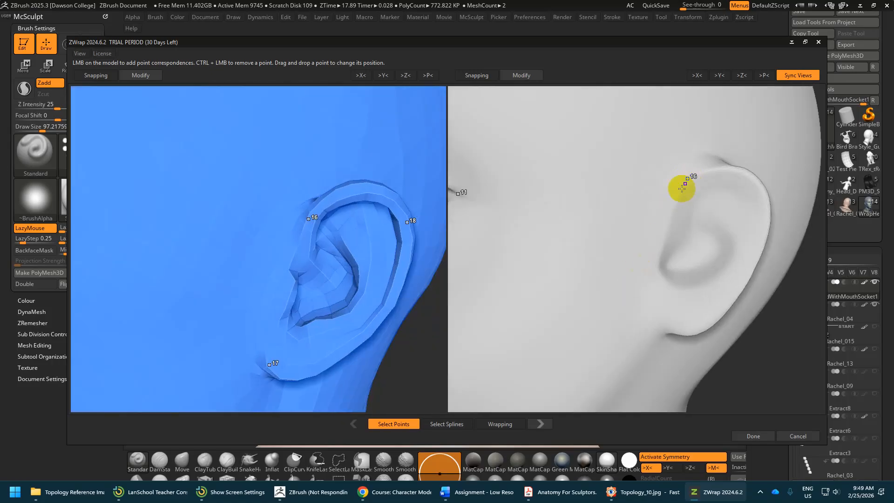
click(659, 326)
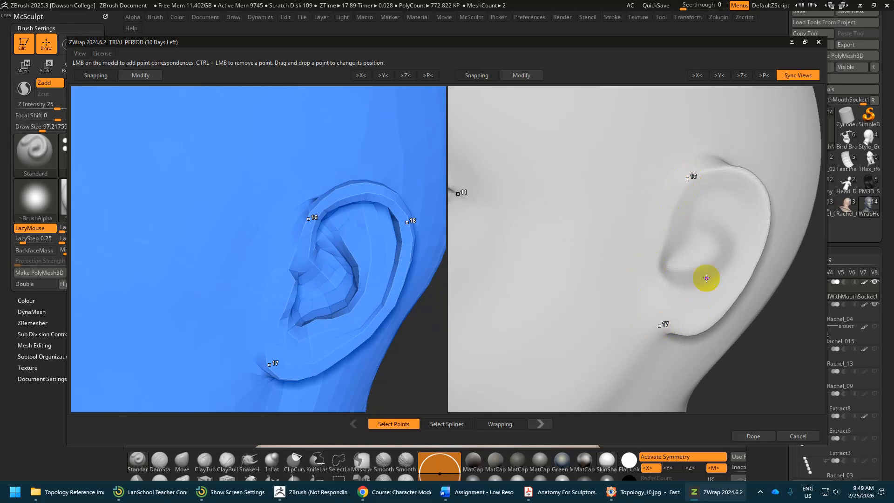
click(766, 201)
drag(770, 349, 759, 262)
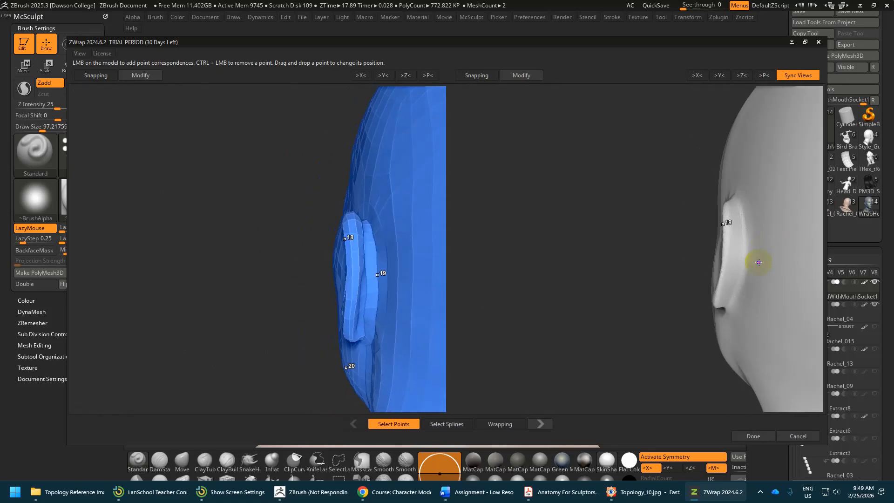
drag(628, 295, 692, 307)
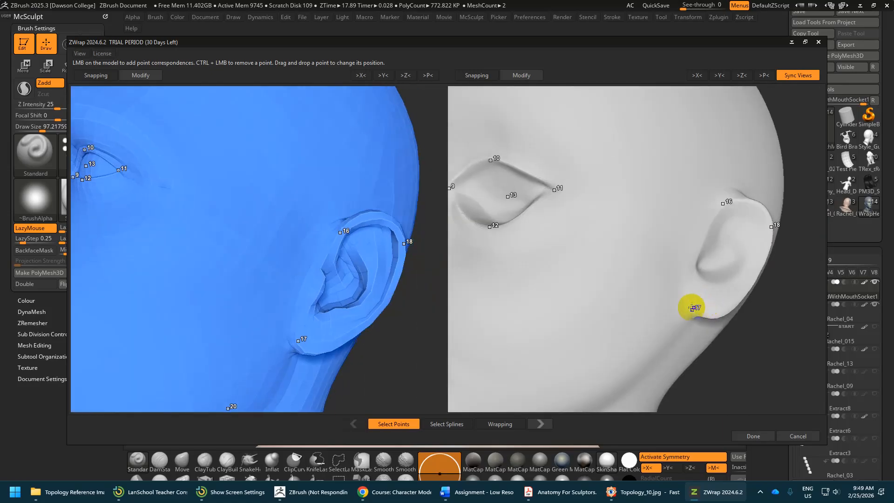
Place matching points 20 to 22 on Rachel's jaw angle, chin, and opposite jaw angle.
alt+drag(762, 367, 691, 295)
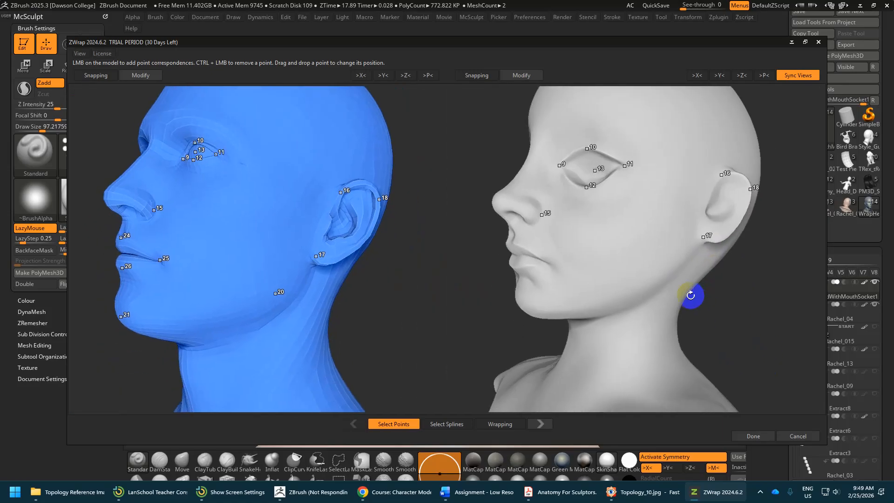
click(665, 276)
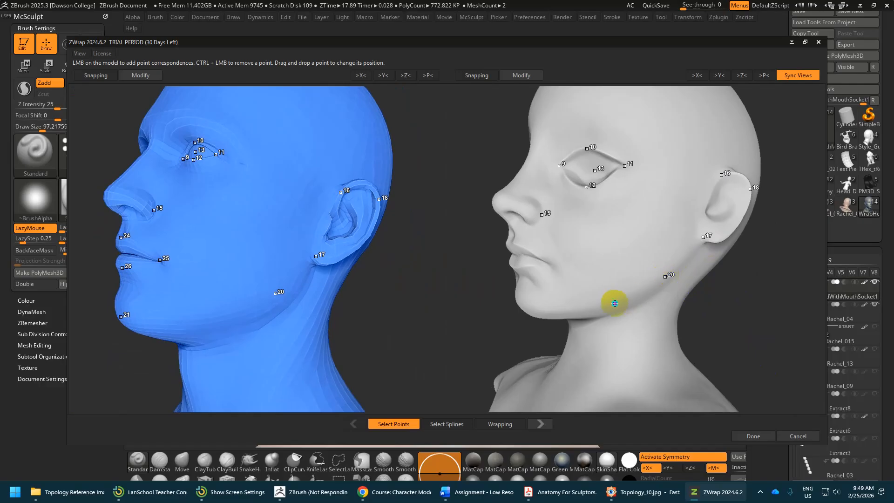
drag(623, 303, 650, 312)
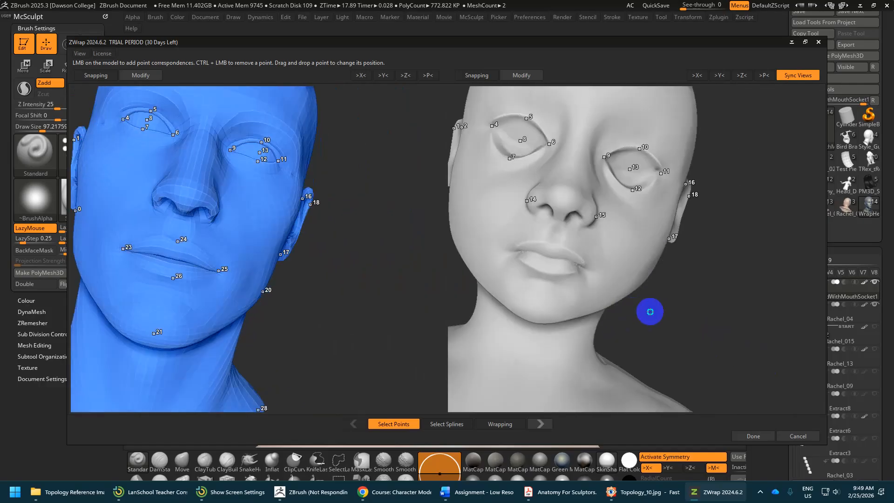
click(535, 311)
drag(516, 282, 579, 277)
click(562, 264)
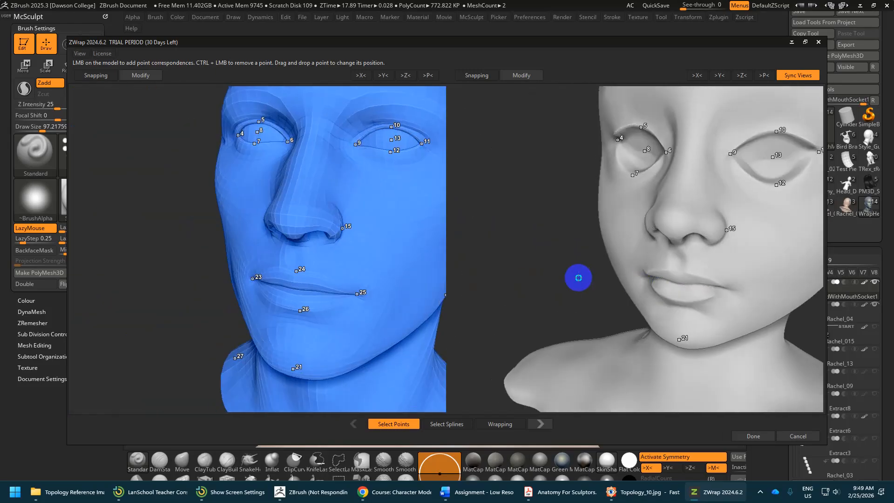
Place matching points 23 to 26 on Rachel's mouth: one corner, upper lip, opposite corner, and lower lip.
middle_drag(654, 286, 633, 292)
drag(632, 292, 758, 334)
right_drag(758, 334, 692, 279)
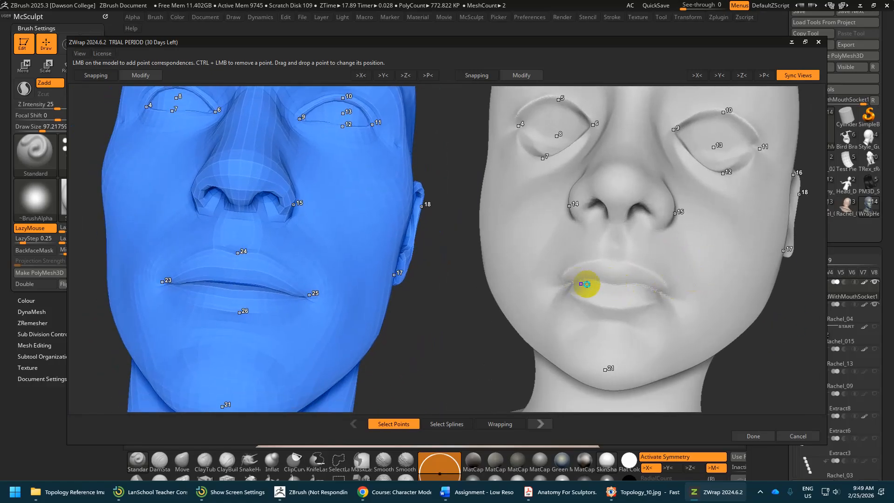
right_drag(589, 286, 614, 267)
click(556, 286)
click(617, 267)
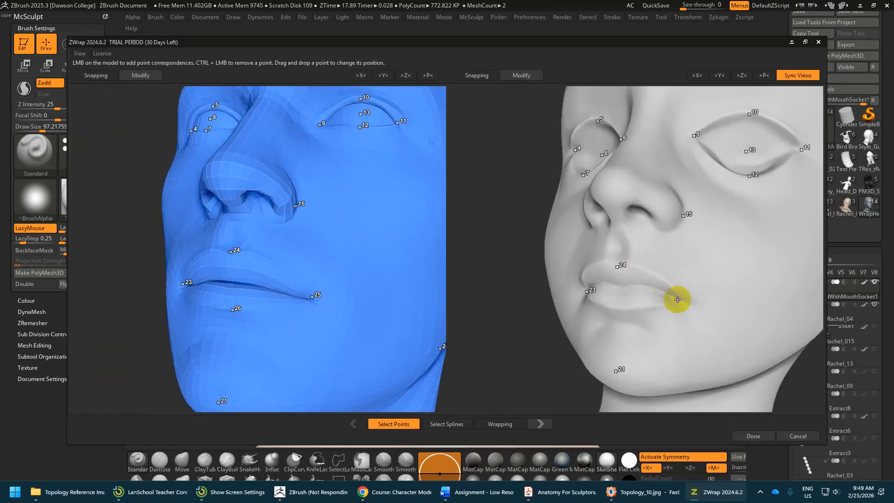
click(681, 302)
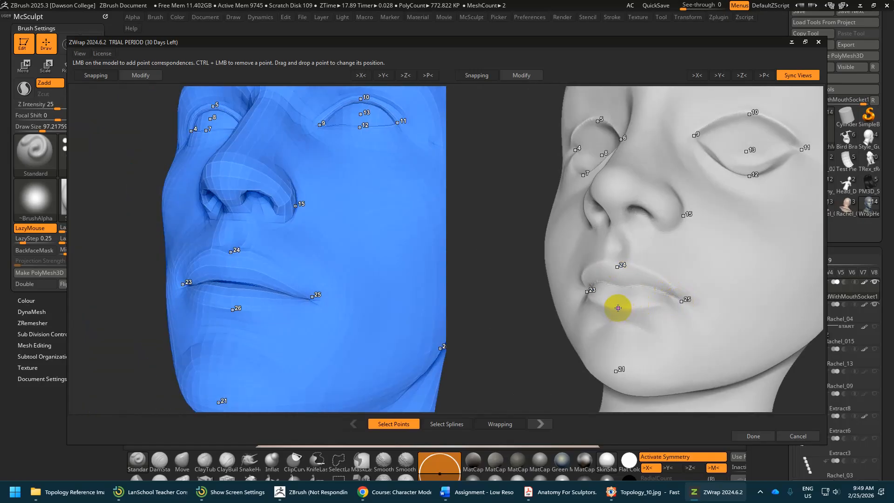
click(618, 308)
Place matching points 27 and 28 on Rachel's two shoulders, at either side of the neck base.
ctrl+right_drag(521, 321, 456, 159)
alt+right_drag(572, 310, 591, 306)
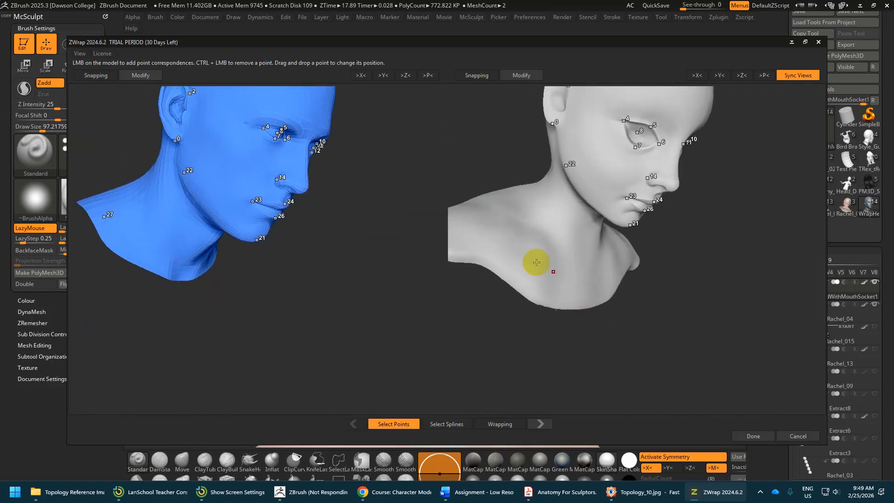
right_drag(536, 262, 582, 307)
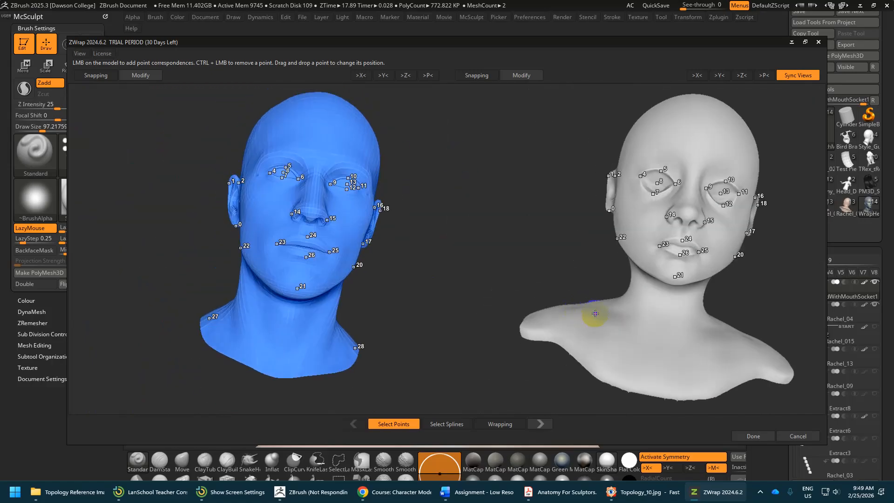
drag(602, 314, 736, 331)
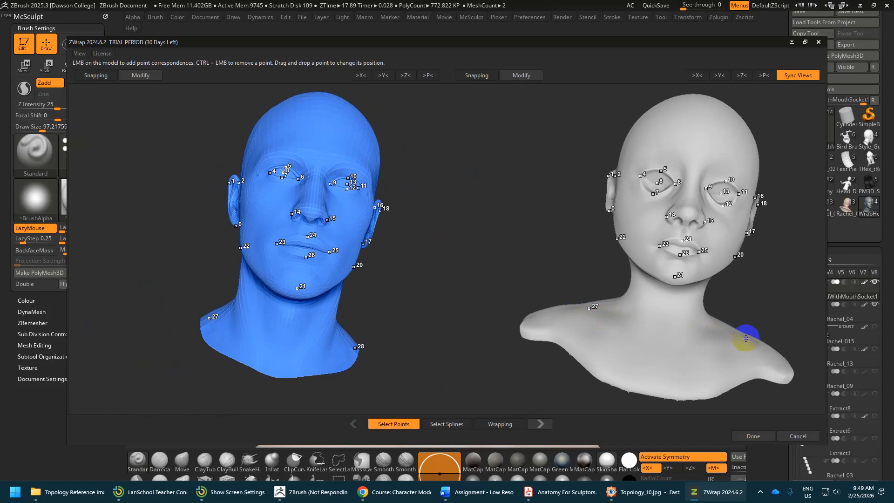
right_drag(774, 329, 708, 280)
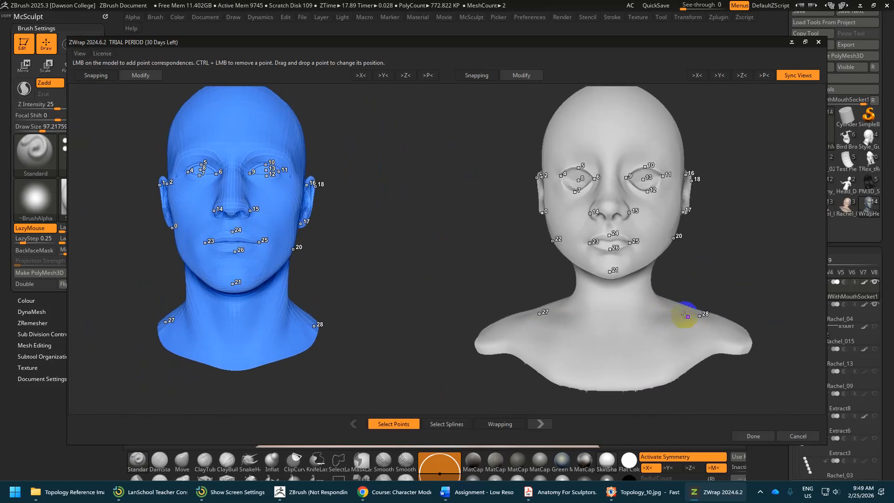
Go to the wrapping stage, run CartoonWrapping on the wrap head, and inspect the wrapped face.
click(500, 424)
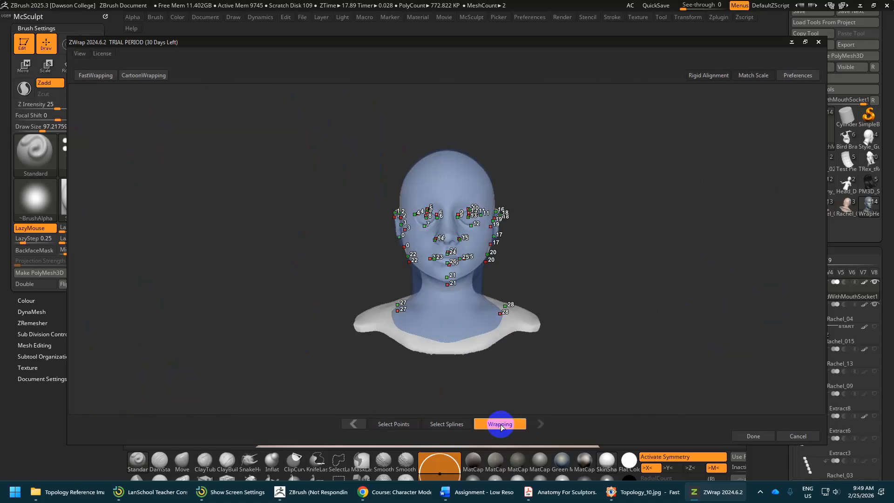
click(136, 78)
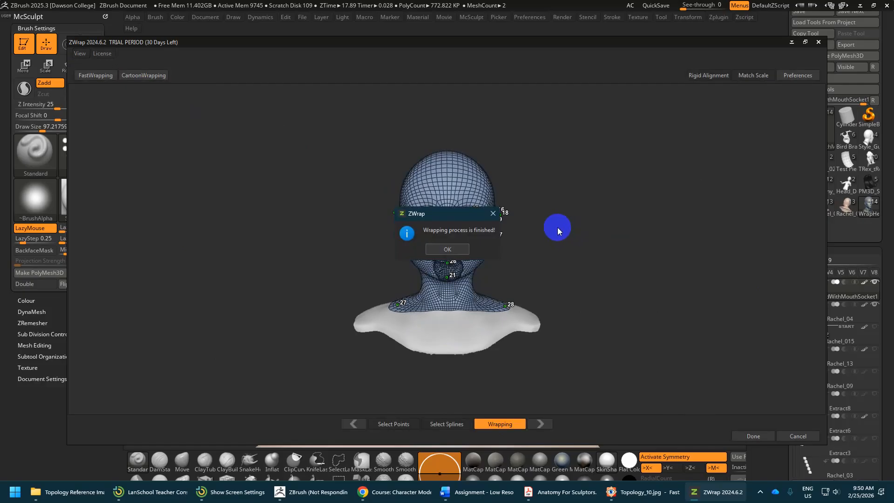
click(445, 251)
alt+drag(529, 344, 565, 410)
drag(624, 375, 652, 337)
Try FastWrapping on the wrap head and check the face from the side.
click(78, 77)
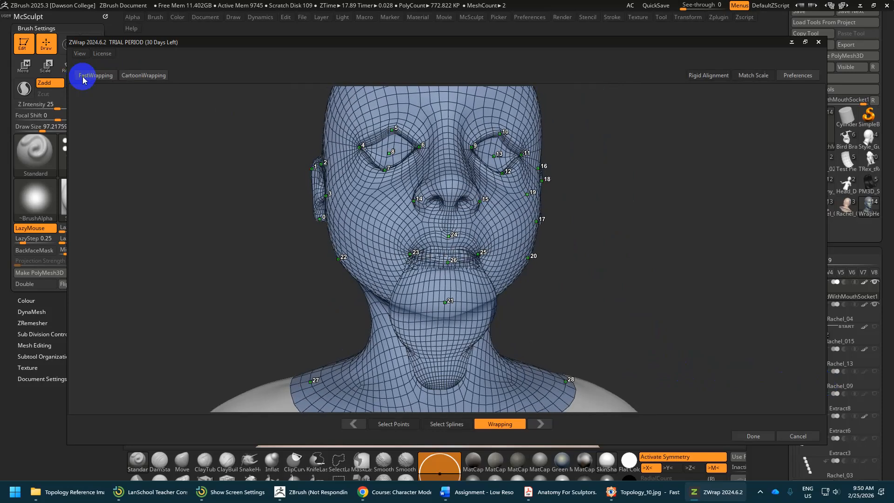
click(450, 247)
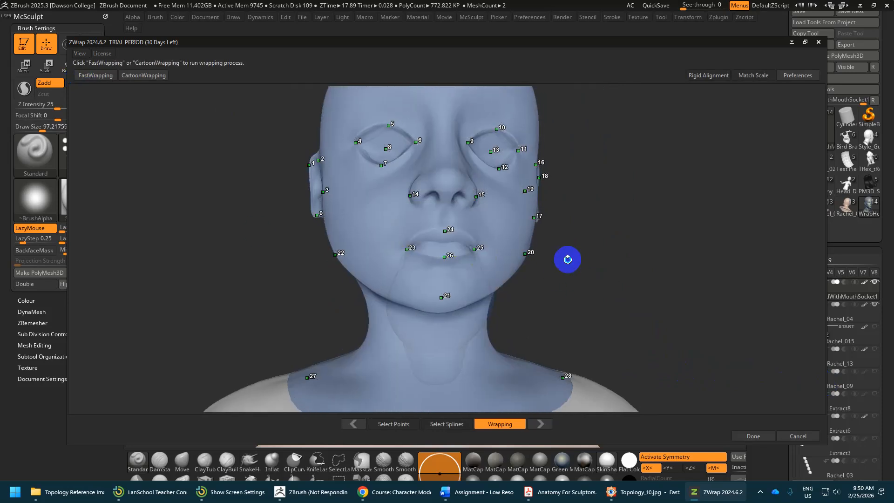
drag(567, 259, 651, 272)
Run CartoonWrapping again and send the wrapped head back to ZBrush.
click(148, 78)
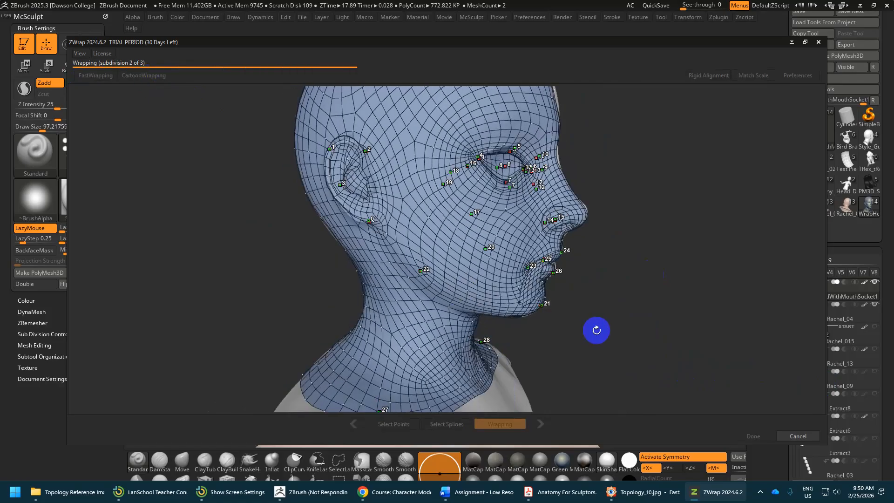
drag(596, 330, 568, 334)
middle_drag(598, 339, 504, 295)
drag(504, 295, 638, 295)
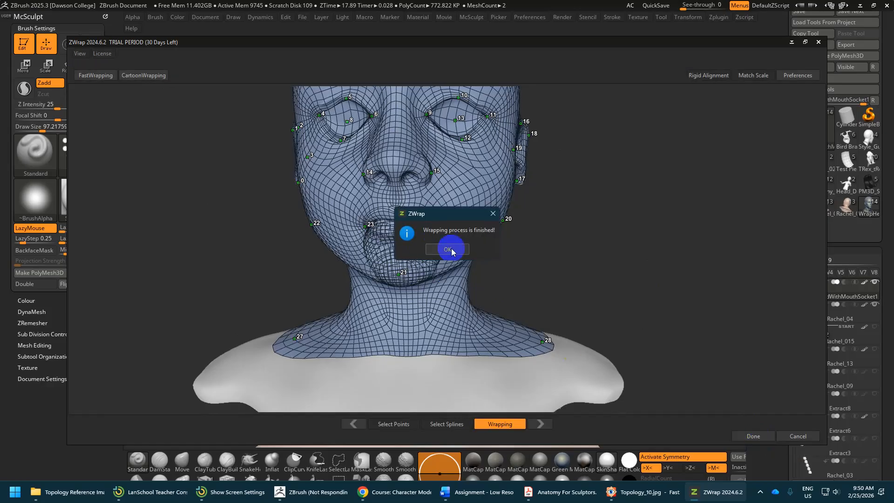
click(448, 249)
click(752, 435)
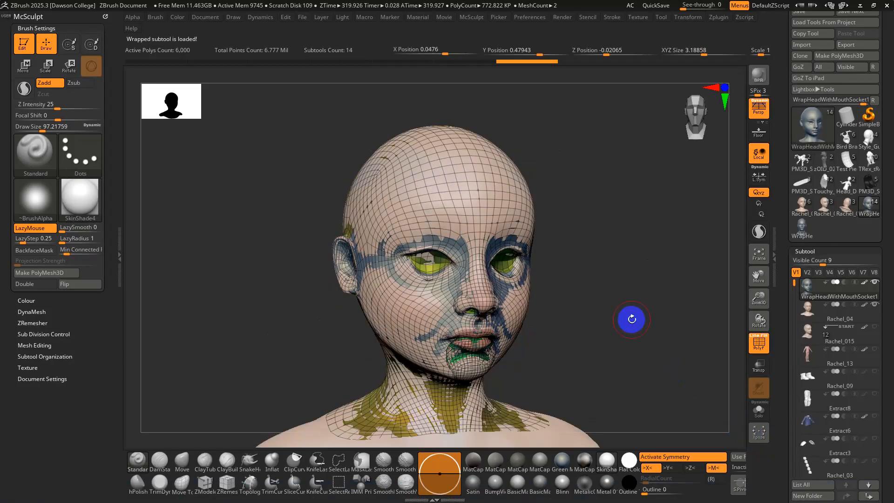
Isolate the wrapped head with Solo, reduce the draw size to about 33, and examine the mouth socket around the chin.
drag(632, 319, 682, 289)
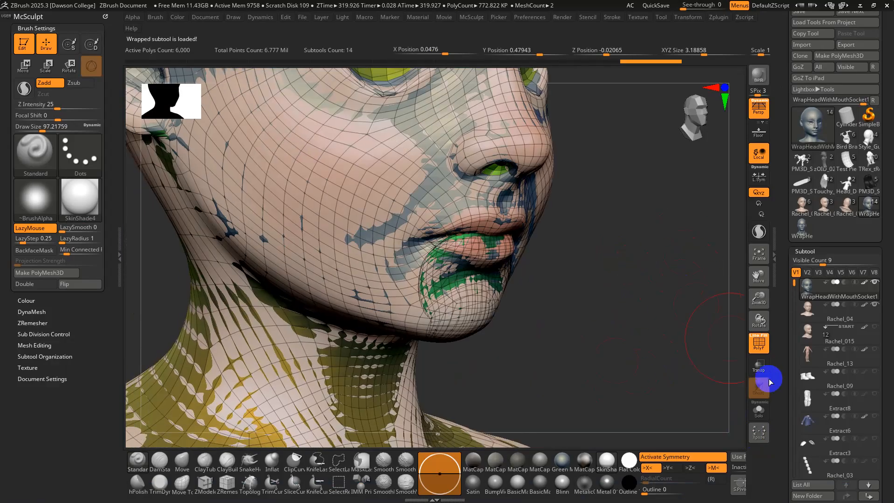
click(760, 418)
alt+drag(627, 342, 503, 278)
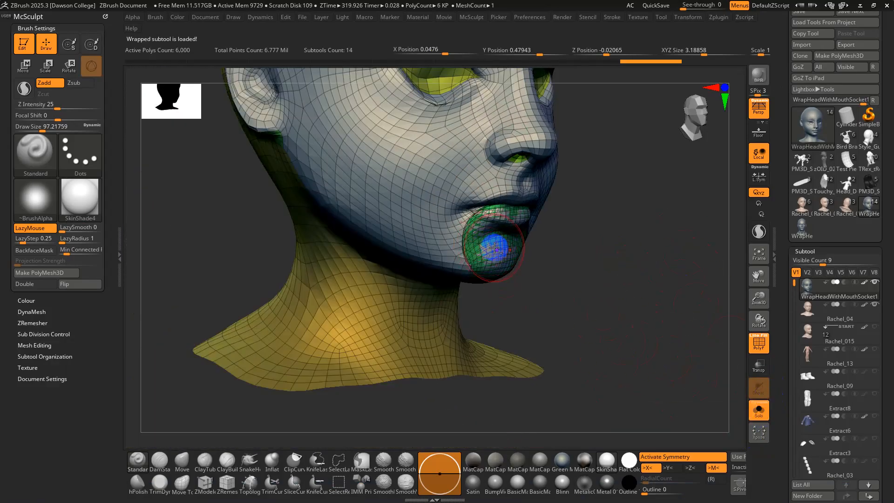
mouse_move(493, 246)
right_down()
mouse_move(500, 278)
mouse_move(485, 275)
mouse_move(493, 228)
mouse_move(511, 375)
mouse_move(539, 269)
mouse_move(699, 492)
right_up()
key(s)
mouse_move(569, 337)
mouse_down()
mouse_move(529, 336)
mouse_move(557, 359)
mouse_move(568, 339)
mouse_move(584, 352)
mouse_up()
mouse_move(602, 359)
ctrl+right_down()
mouse_move(577, 339)
mouse_move(554, 301)
mouse_move(465, 326)
ctrl+right_up()
alt+right_drag(694, 337, 594, 263)
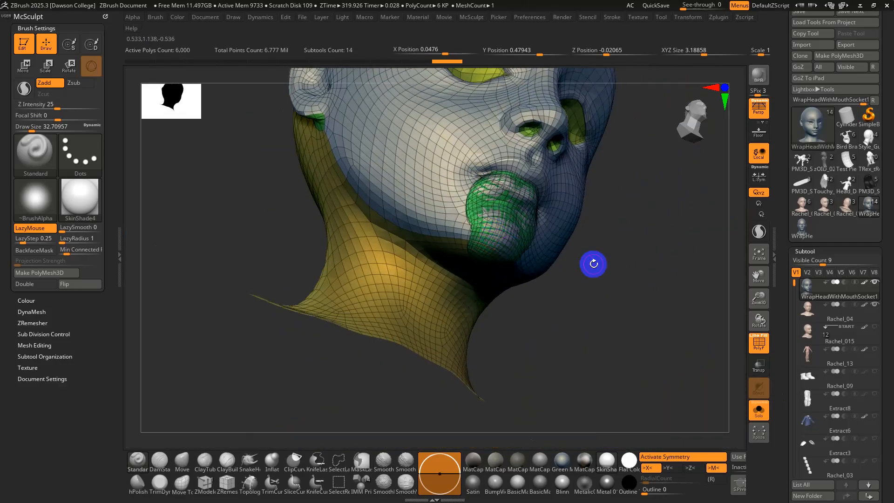
Try the Morph amount of the stored morph target on the whole wrapped head.
drag(783, 372, 787, 228)
right_drag(679, 223, 661, 326)
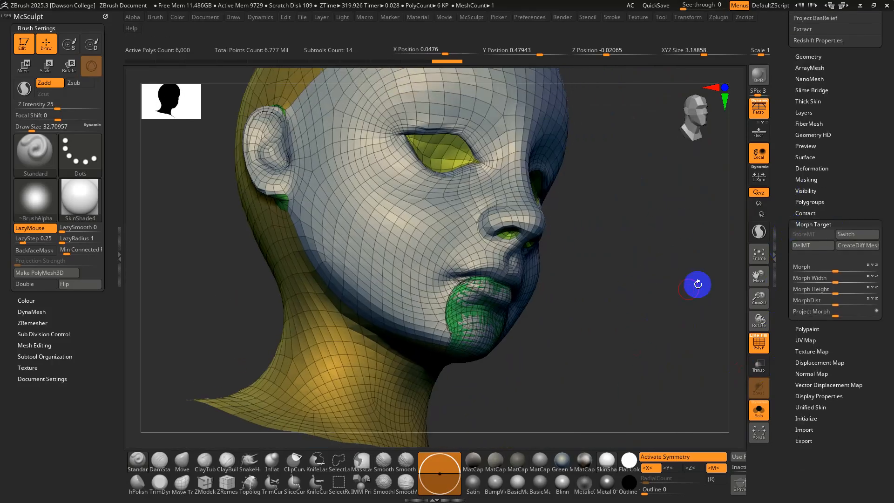
mouse_move(834, 270)
mouse_down()
mouse_move(882, 272)
mouse_move(835, 270)
mouse_up()
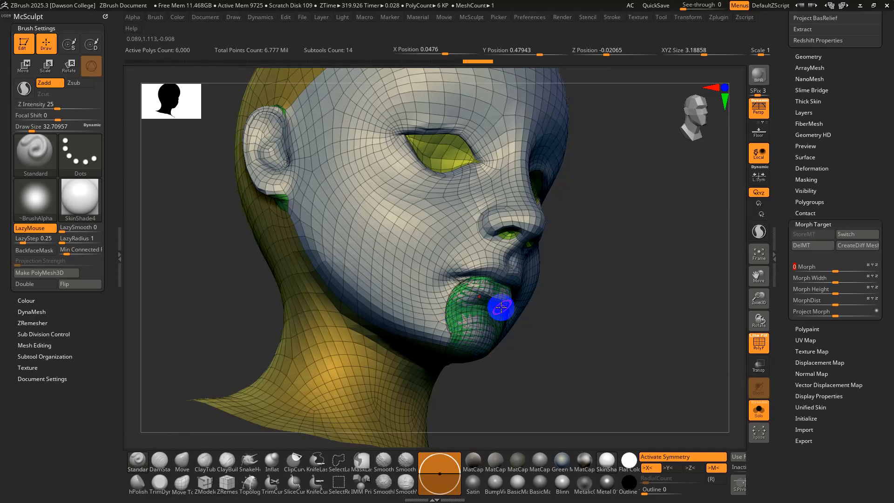
Compare the lips of Rachel_04 with the wrapped head, ending with WrapHeadWithMouthSocket1 selected.
drag(790, 175, 780, 302)
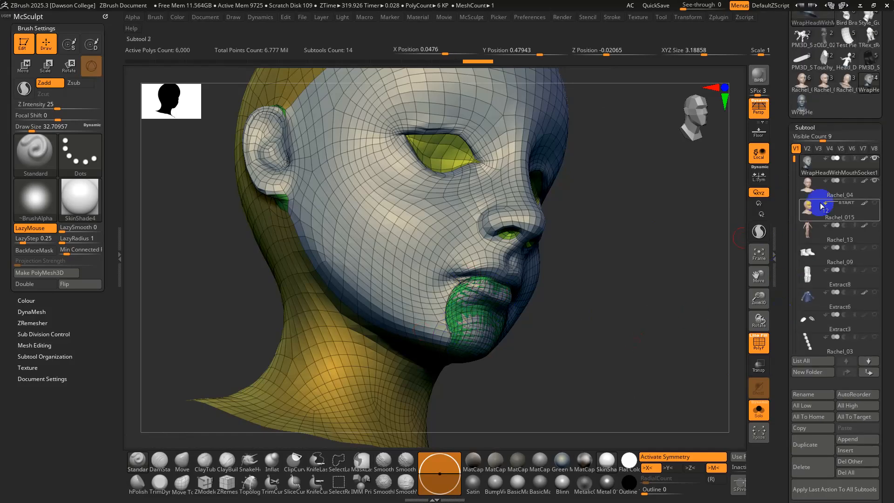
click(813, 192)
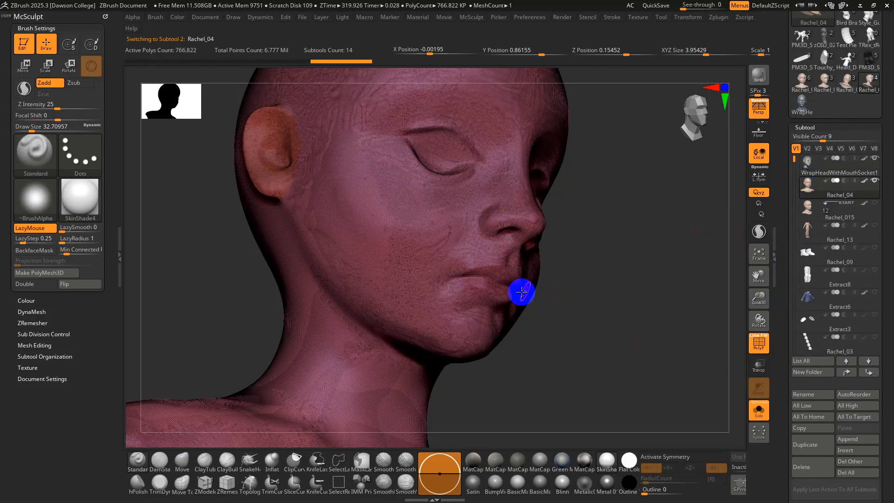
ctrl+right_drag(523, 293, 513, 427)
click(807, 172)
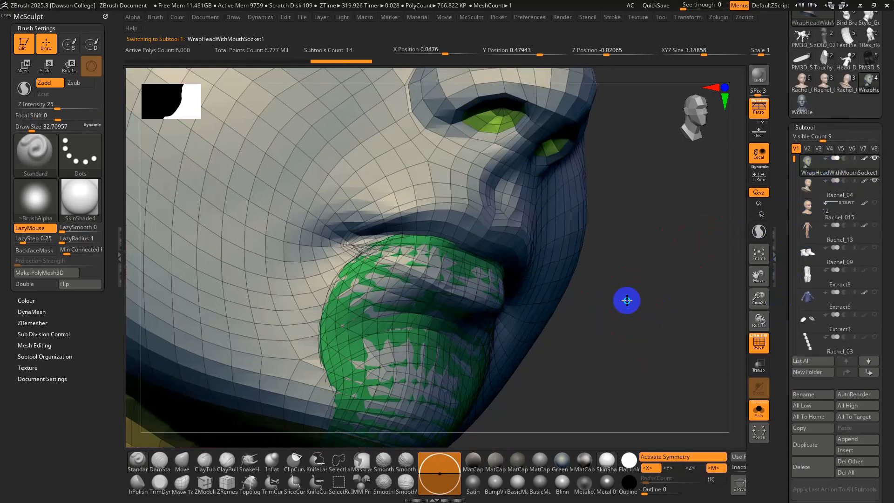
ctrl+right_drag(626, 301, 370, 309)
Try morphing the mouth socket polygroup while it is isolated, then undo the morph and show the whole head.
key(ctrl+shift)
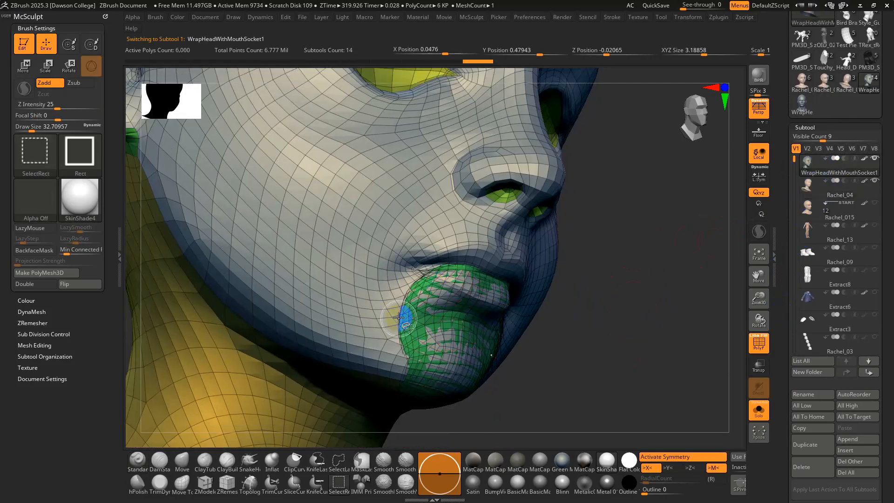
ctrl+shift+click(404, 318)
ctrl+right_drag(569, 345, 549, 264)
right_drag(549, 264, 651, 314)
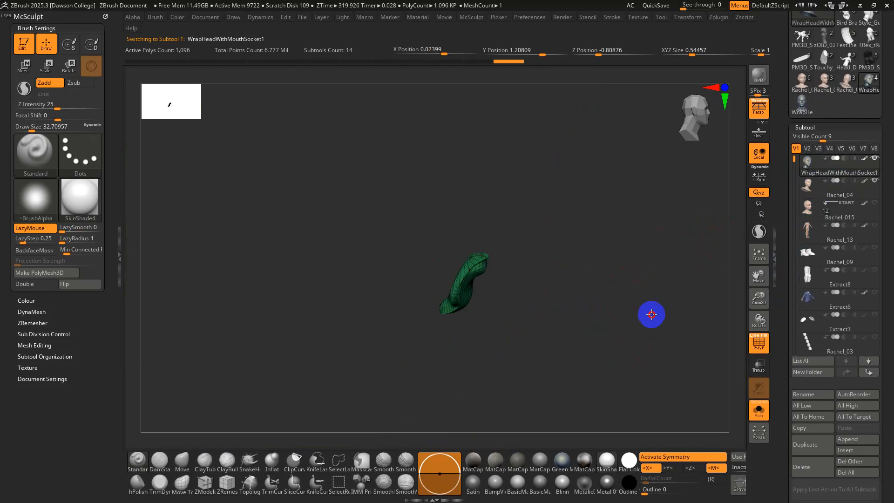
drag(782, 437, 748, 302)
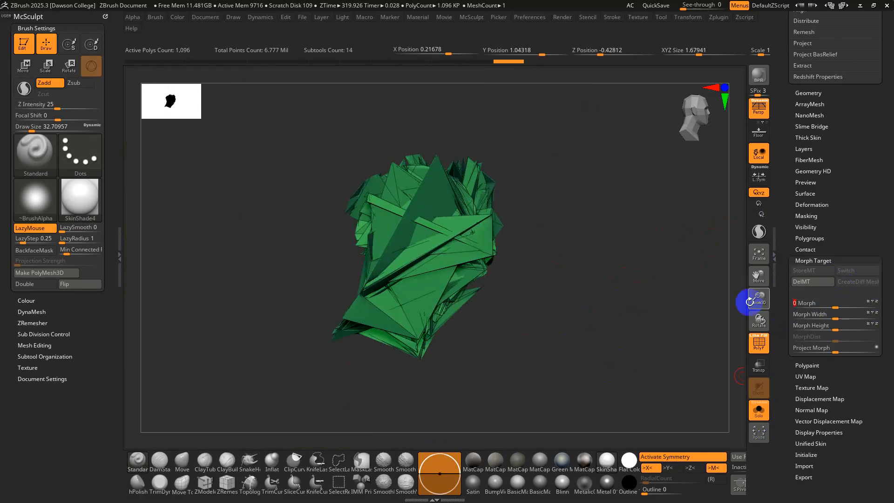
key(ctrl+z)
ctrl+shift+click(628, 301)
Isolate the mouth socket polygroup, mask it, show the whole head again, and invert the mask to leave only the socket unmasked.
alt+drag(591, 277, 574, 387)
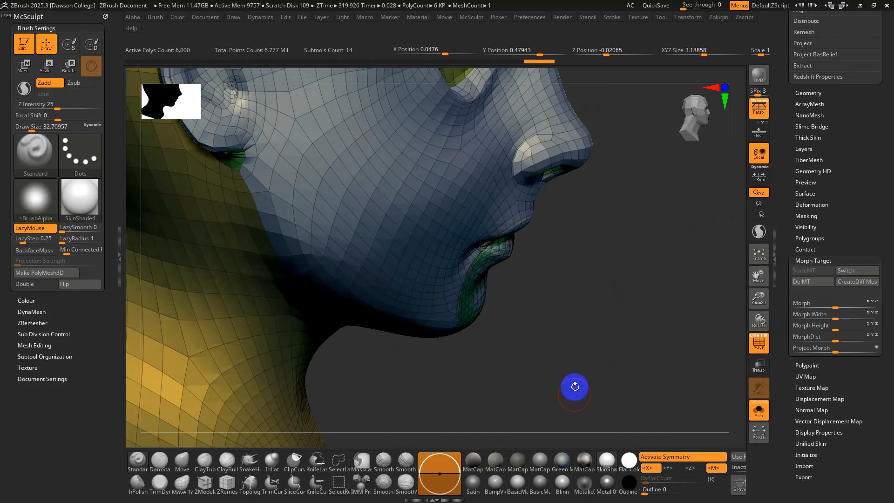
drag(566, 312, 551, 299)
key(ctrl+z)
key(ctrl+z)
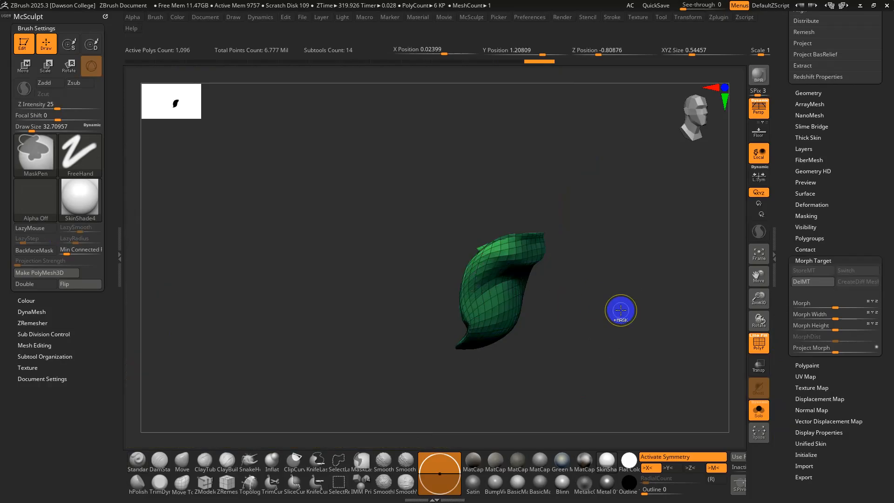
ctrl+shift+click(476, 290)
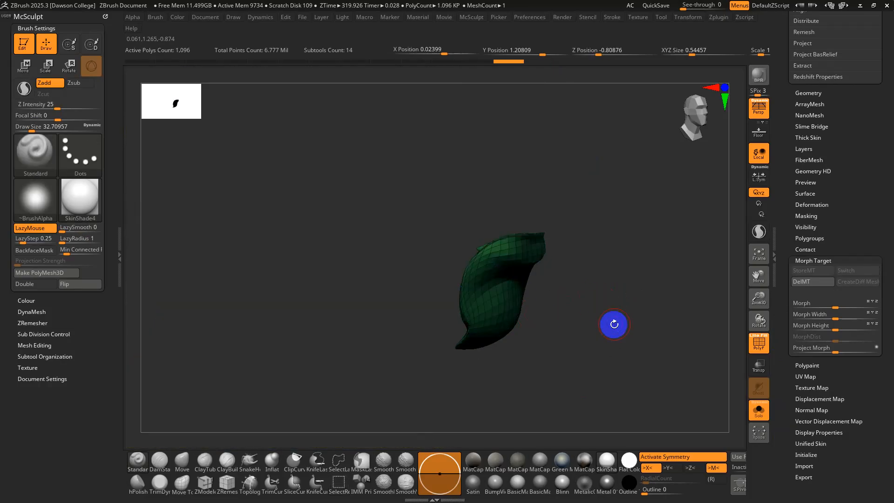
key(ctrl+shift)
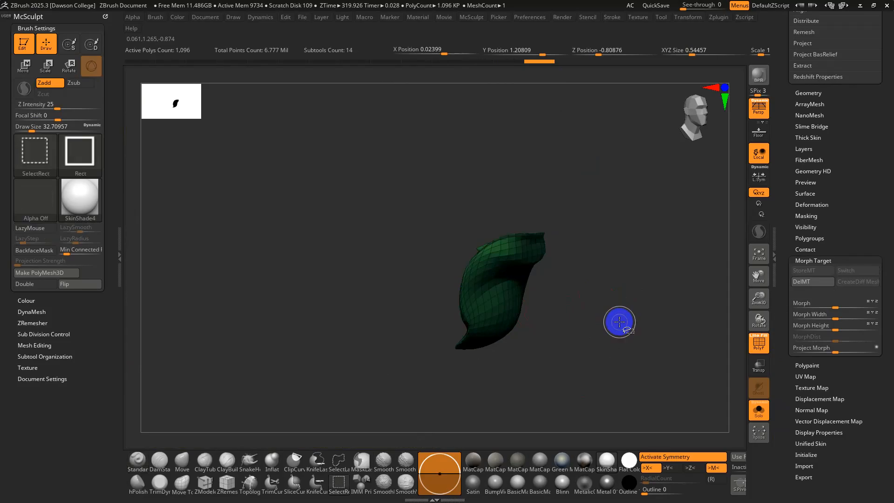
ctrl+shift+click(619, 322)
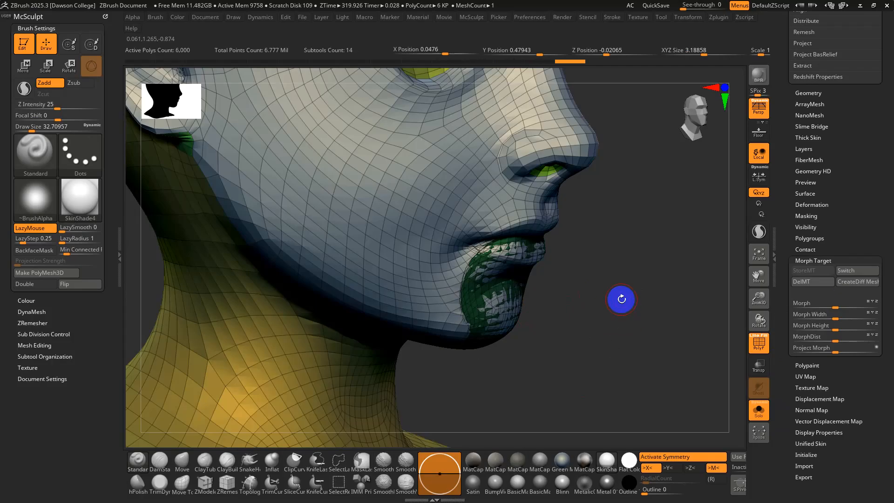
ctrl+click(657, 306)
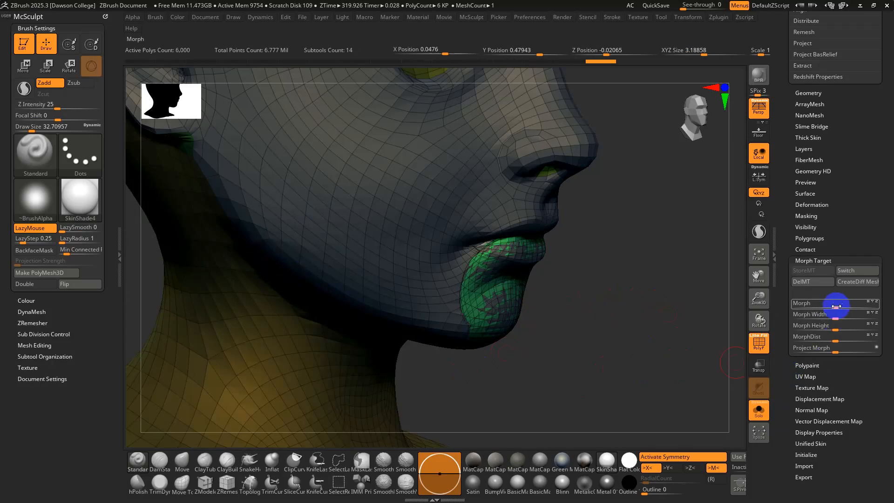
Morph the unmasked mouth socket toward its stored morph target and turn on double-sided display.
drag(836, 306, 888, 307)
drag(654, 291, 530, 288)
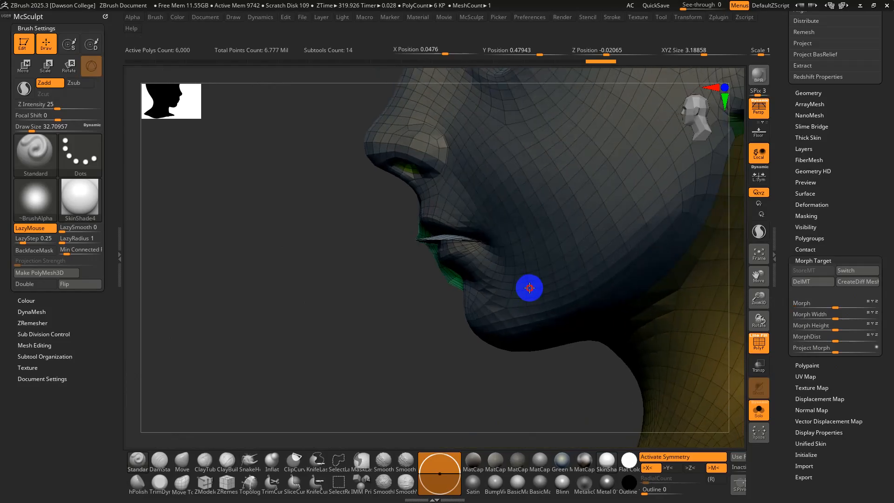
click(29, 282)
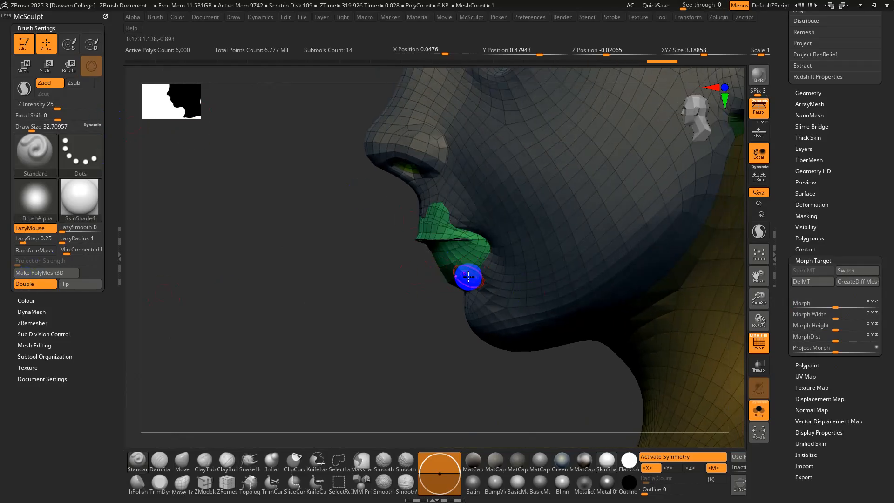
Place the move gizmo on the unmasked mouth socket, reset its orientation, and center it on the unmasked mesh.
key(w)
drag(424, 339, 395, 354)
alt+click(465, 232)
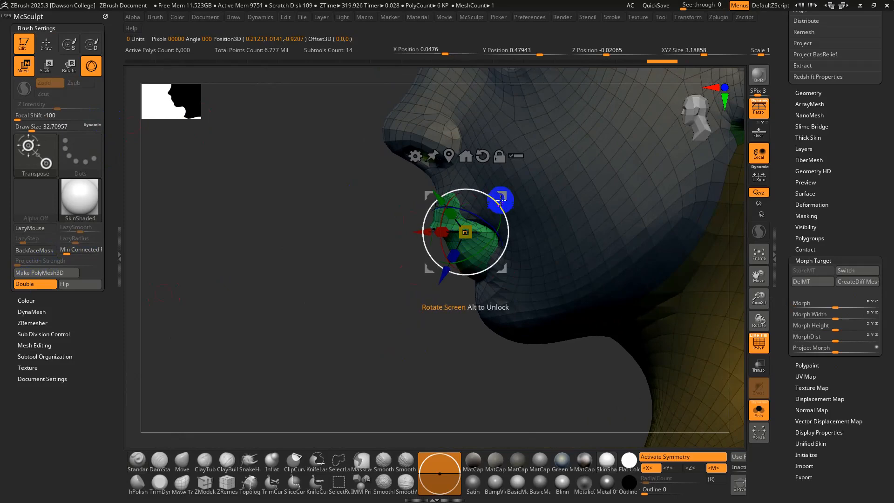
click(482, 156)
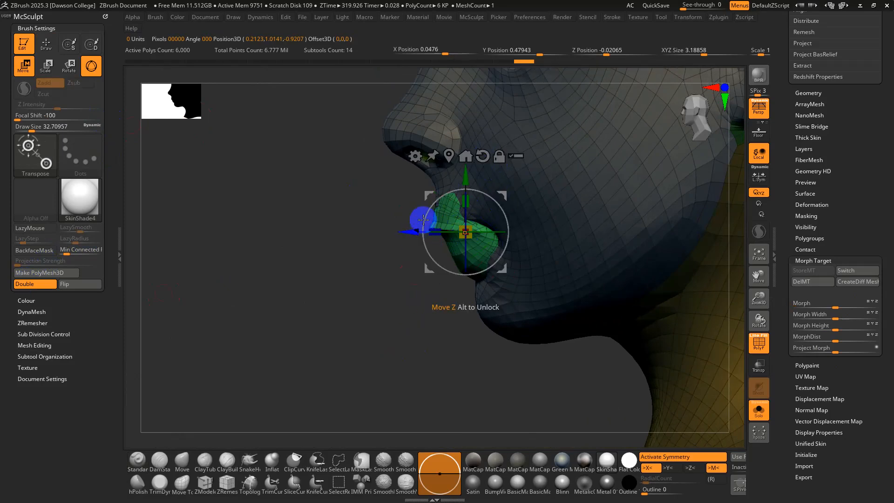
click(449, 156)
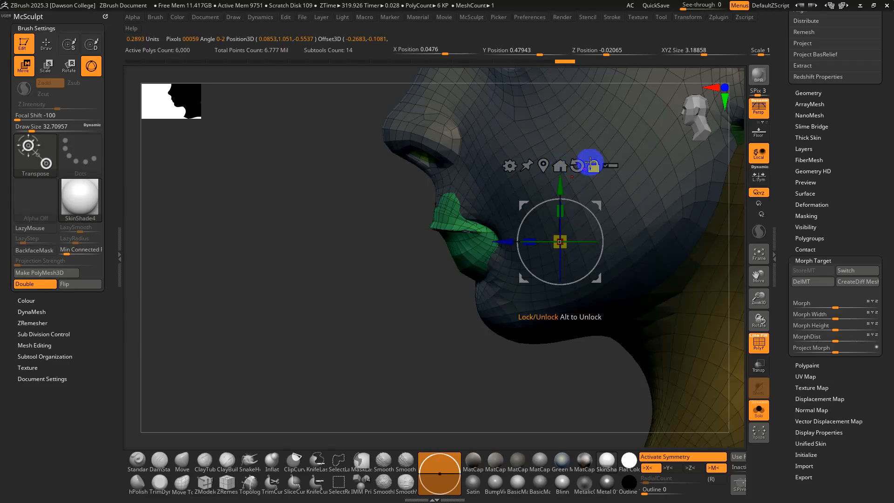
Move the mouth socket backward into the head along the gizmo's Z axis, then clear the mask.
drag(513, 241, 541, 240)
mouse_move(537, 244)
right_down()
mouse_move(589, 243)
mouse_move(634, 272)
mouse_move(671, 278)
mouse_move(613, 379)
mouse_move(606, 414)
right_up()
key(q)
mouse_move(479, 159)
alt+right_down()
mouse_move(464, 228)
mouse_move(459, 153)
alt+right_up()
ctrl+right_drag(678, 274, 651, 254)
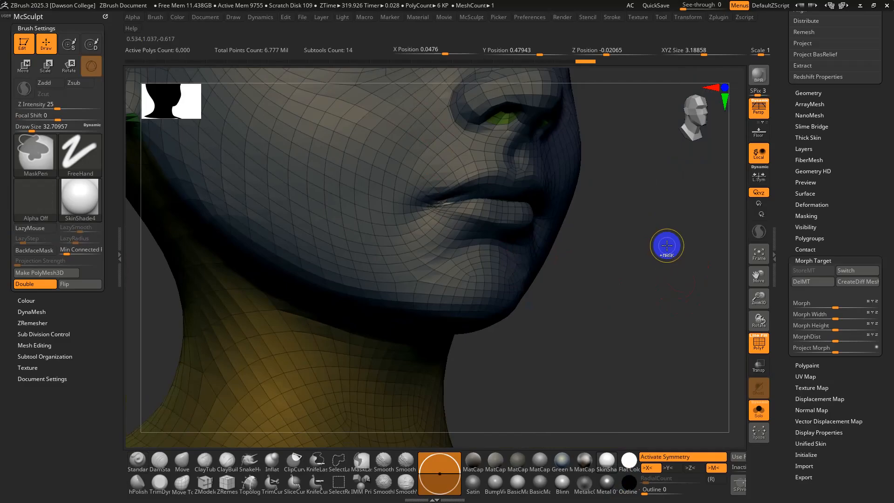
ctrl+drag(670, 237, 651, 383)
Smooth the pinched polygons at the corner of the mouth.
alt+right_drag(591, 246, 582, 326)
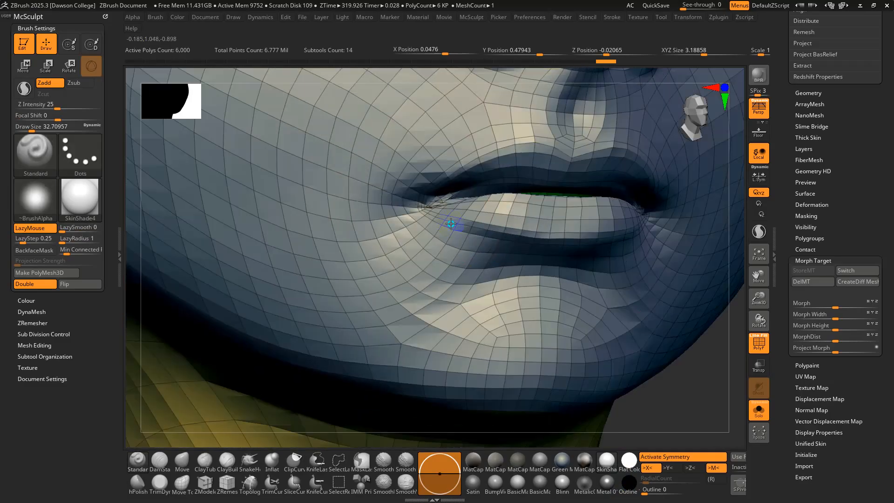
mouse_move(455, 225)
alt+right_down()
mouse_move(456, 265)
mouse_move(463, 235)
alt+right_up()
shift+drag(427, 181, 419, 189)
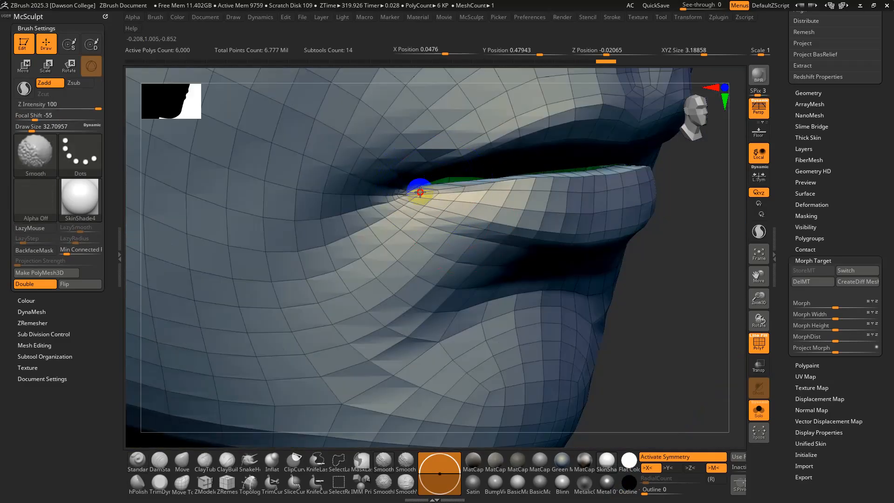
Inflate the lips around the mouth corners with the Inflat brush to close the gaps, then turn off the polyframe display.
alt+right_drag(577, 200, 424, 184)
mouse_move(445, 126)
alt+right_down()
mouse_move(473, 186)
mouse_move(474, 176)
mouse_move(538, 248)
mouse_move(549, 216)
alt+right_up()
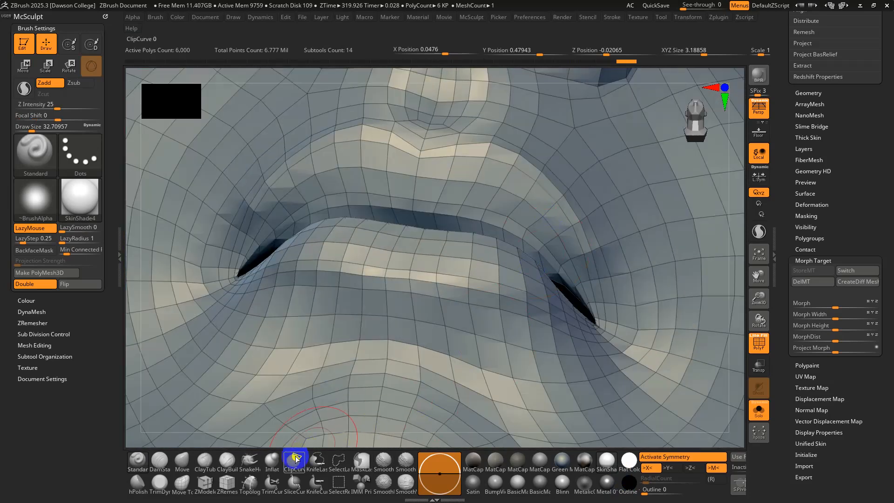
click(272, 460)
drag(580, 256, 576, 291)
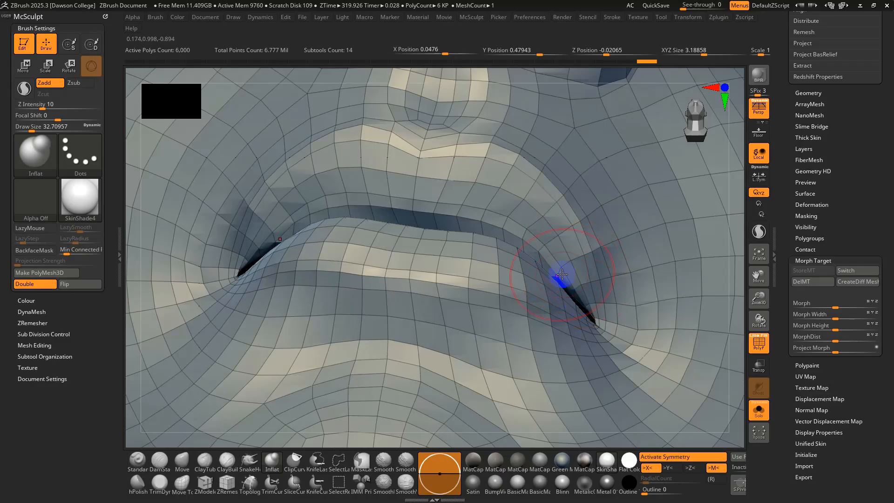
right_drag(562, 275, 565, 329)
drag(491, 267, 447, 267)
mouse_move(549, 288)
mouse_down()
mouse_move(584, 301)
mouse_move(559, 301)
mouse_move(582, 301)
mouse_up()
mouse_move(583, 301)
ctrl+right_down()
mouse_move(595, 229)
mouse_move(608, 223)
ctrl+right_up()
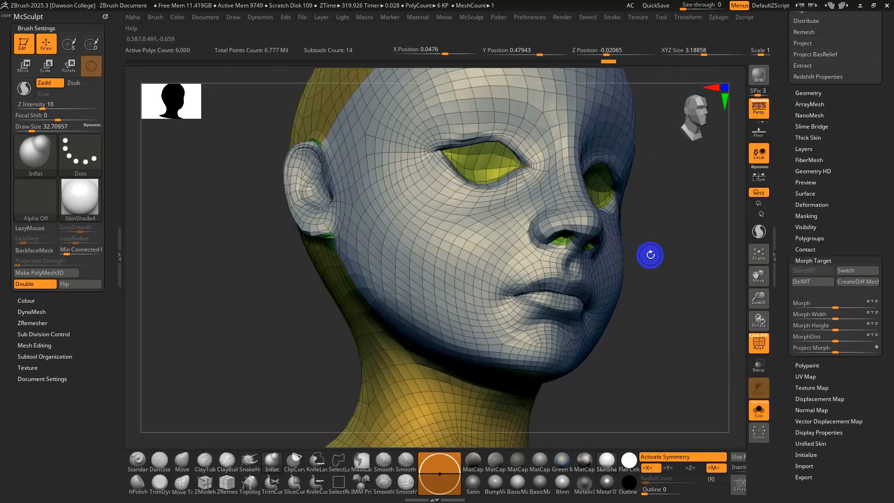
key(shift+f)
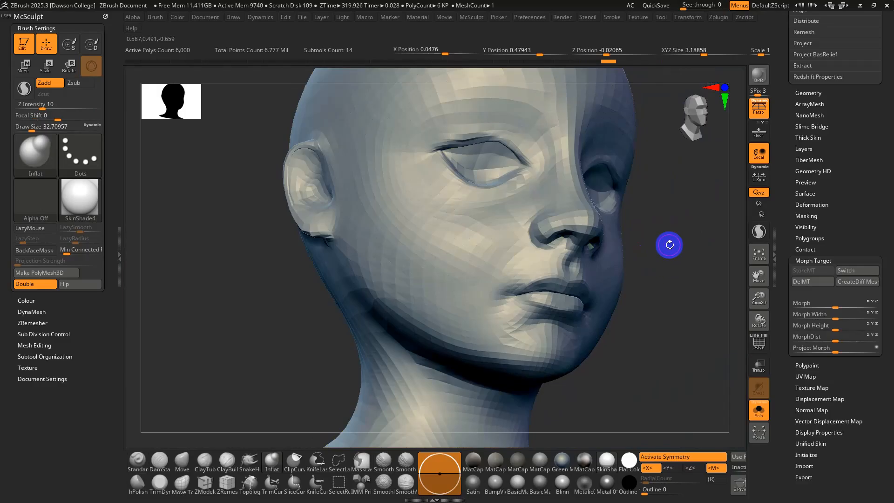